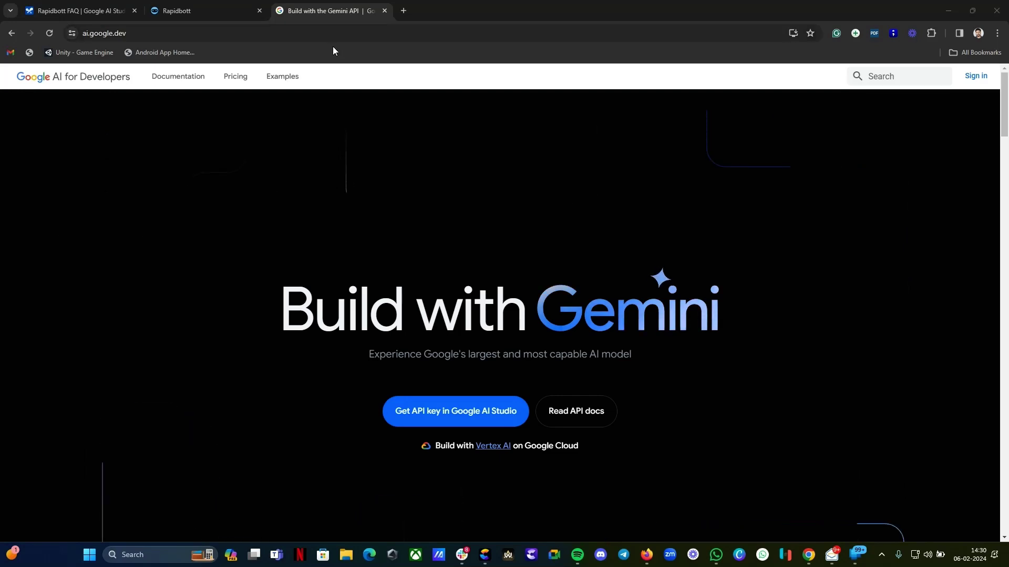
Open Google AI Studio's Get API key page listing the Generative Language Client key.
click(100, 34)
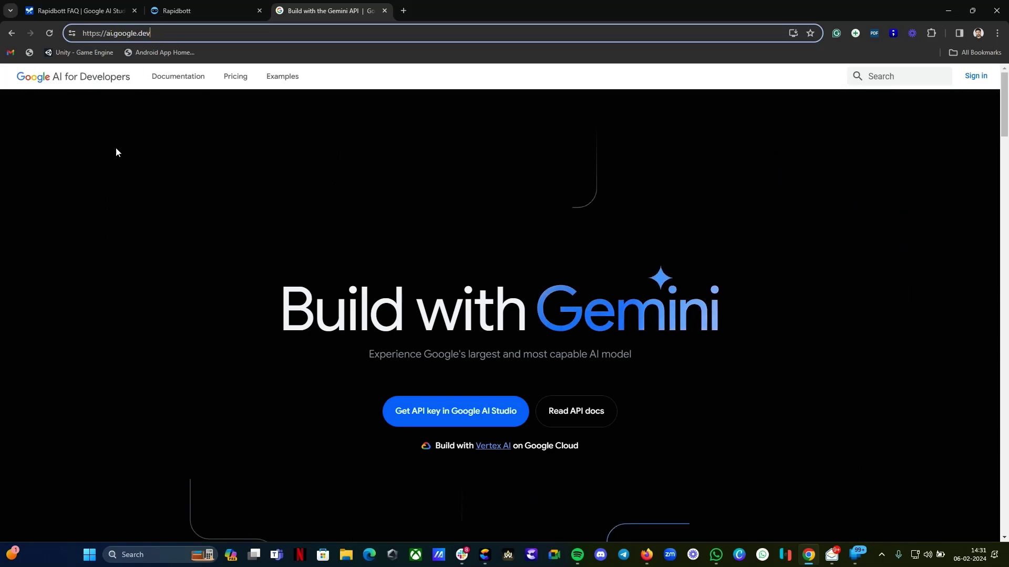
scroll(506, 391, down, 1)
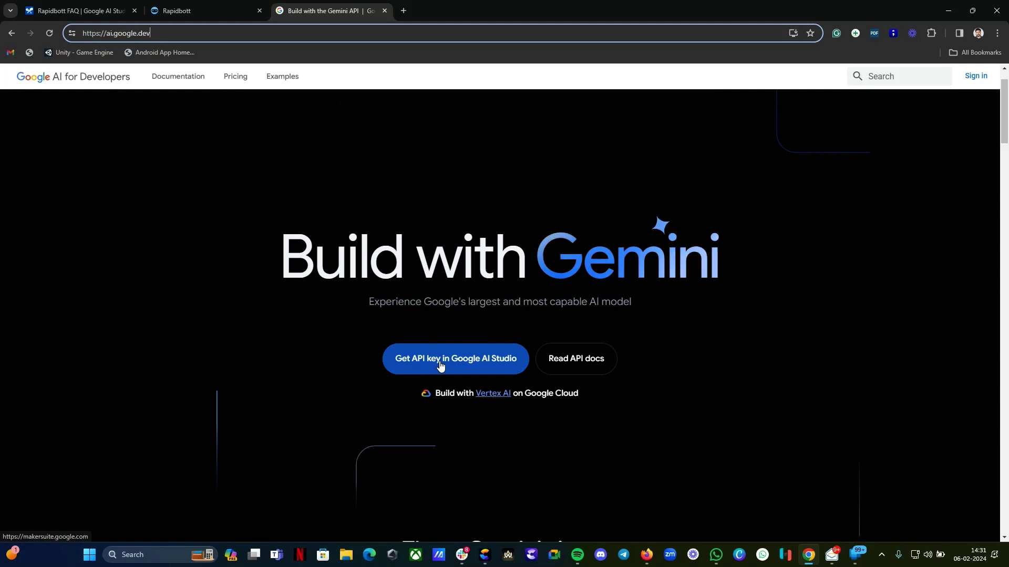
click(493, 361)
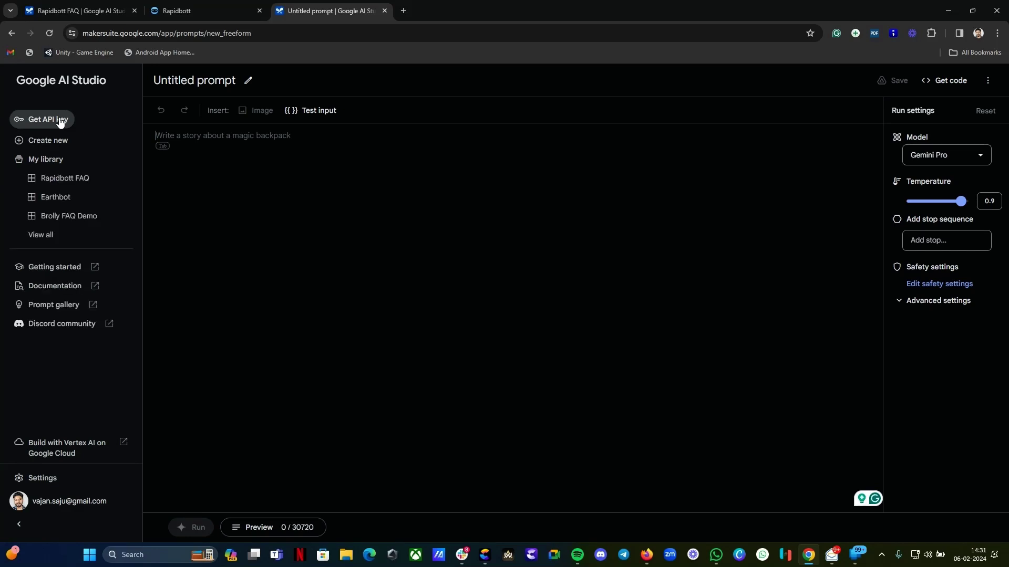
click(60, 120)
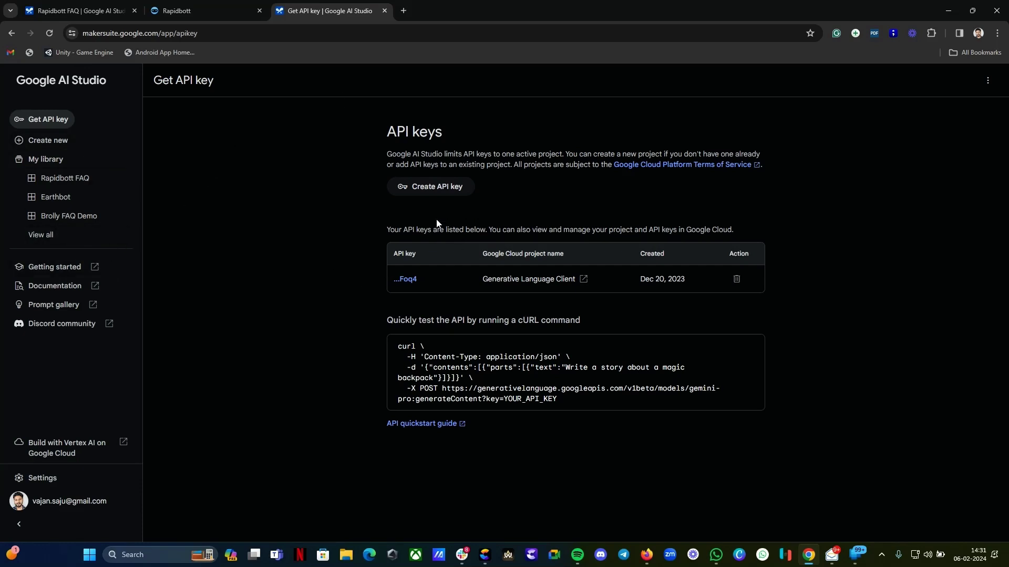
Close the Get API key tab and return to the Rapidbott FAQ prompt tab.
click(385, 10)
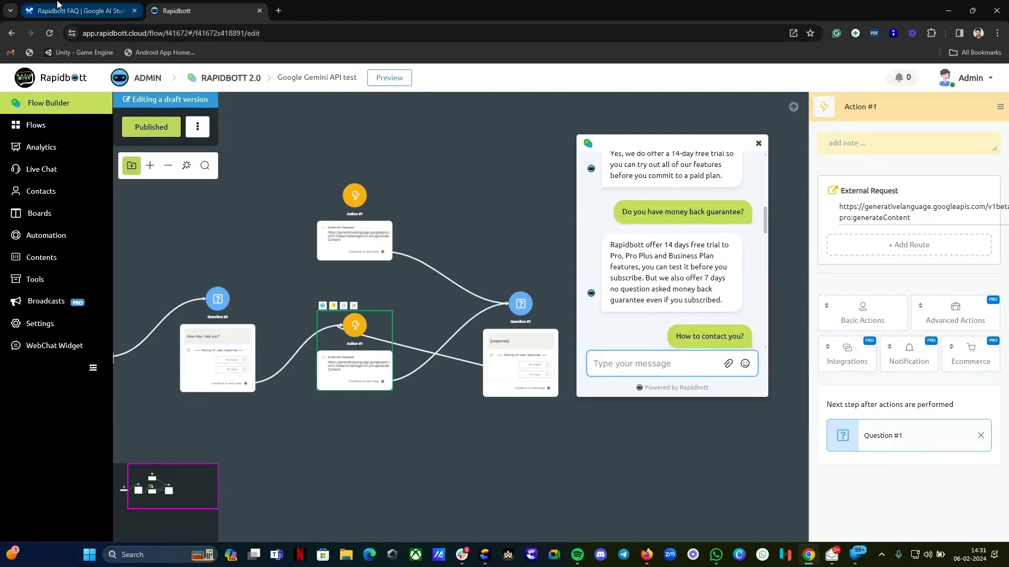
click(79, 11)
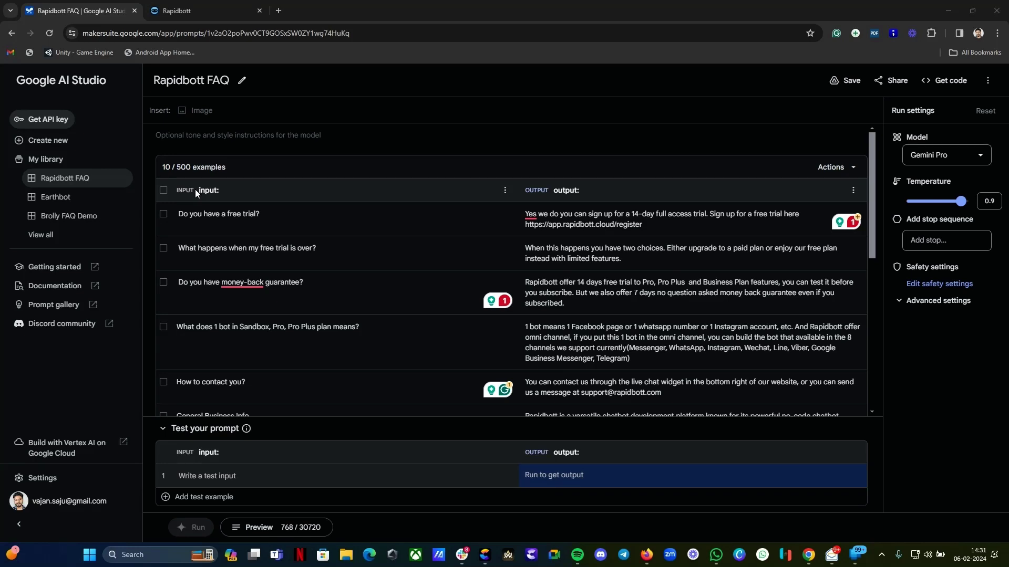
Create a blank structured prompt, confirming Ok to discard the FAQ prompt's unsaved changes.
click(47, 144)
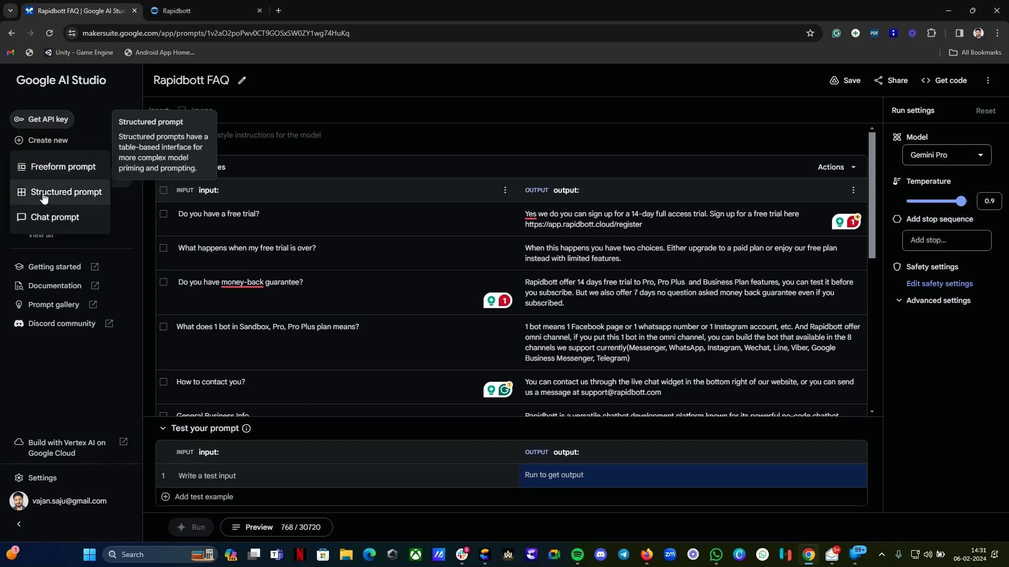
click(83, 193)
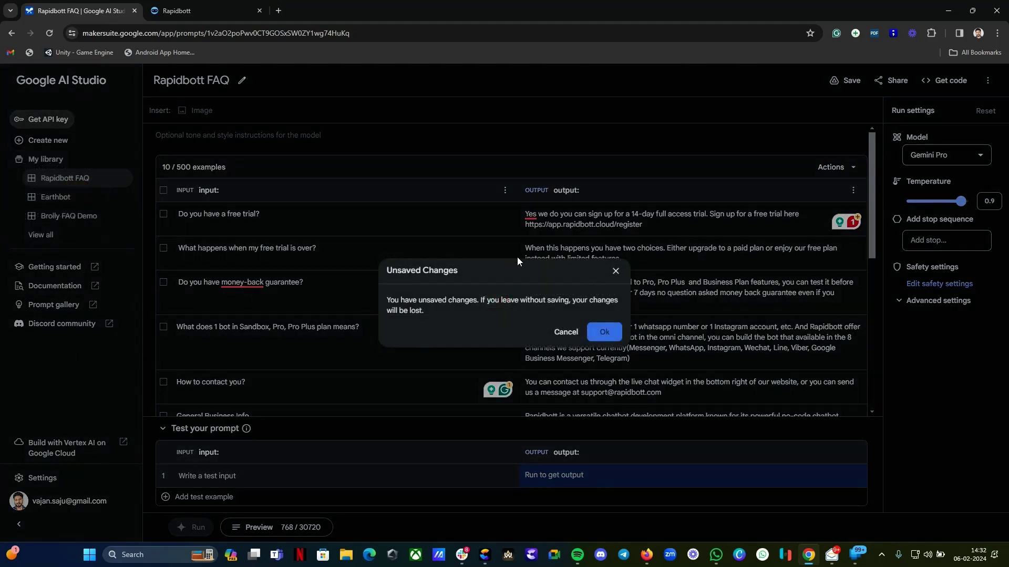
click(604, 332)
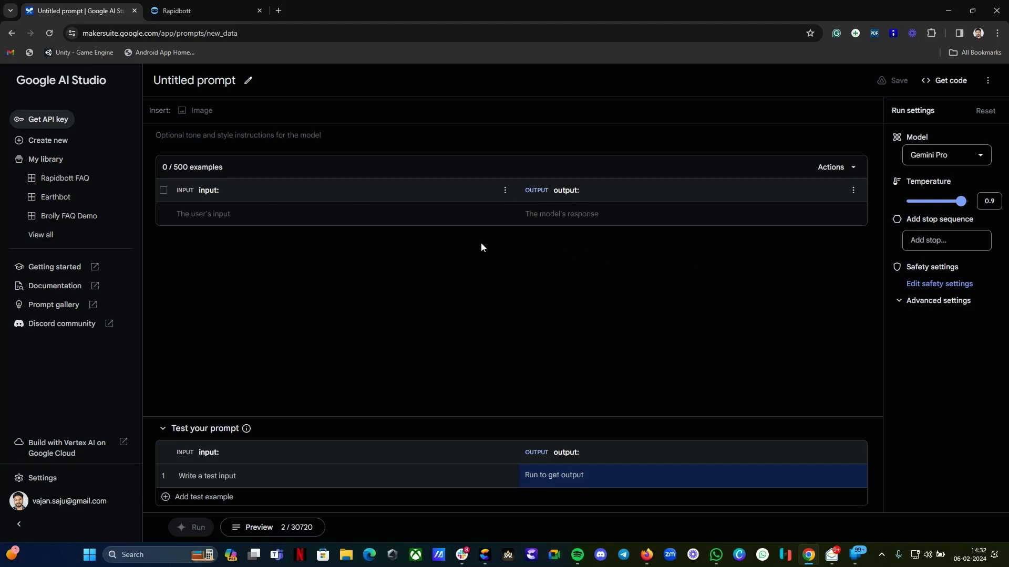
Try the example Actions menu's import-from-file option, then cancel the file picker.
click(839, 168)
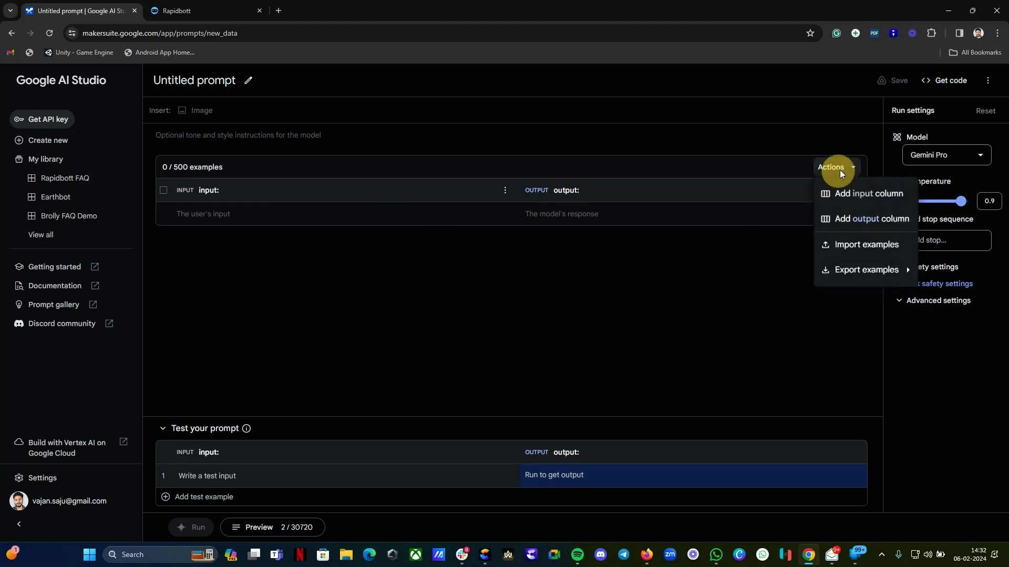
click(869, 244)
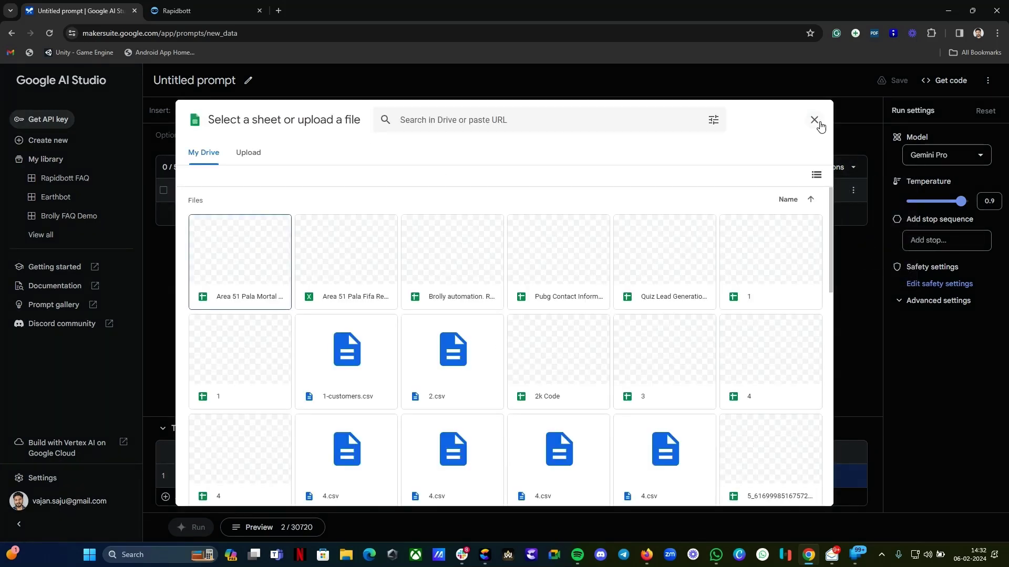
click(815, 120)
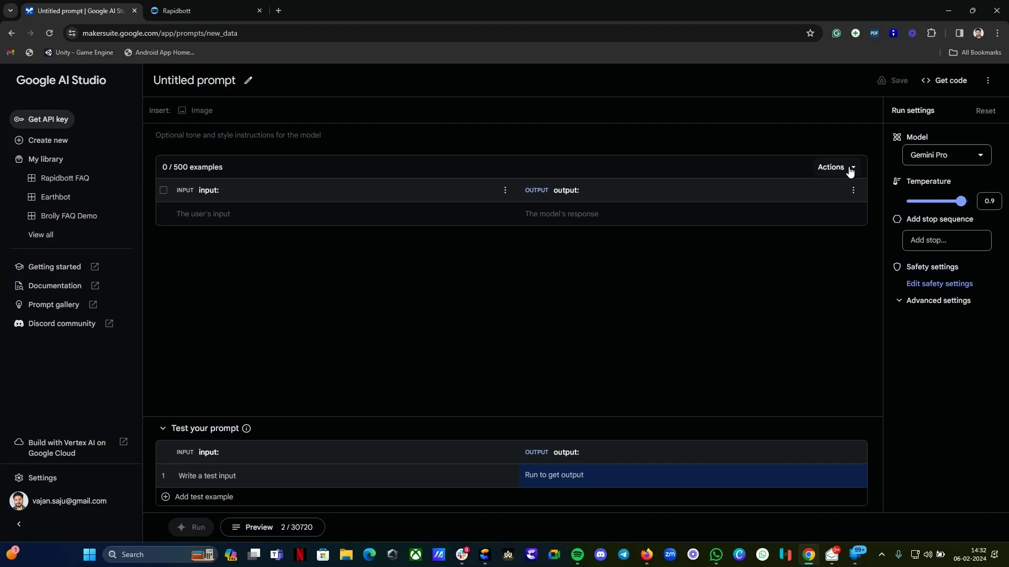
click(240, 213)
Dismiss the example actions list and open Rapidbott FAQ from My library.
click(833, 168)
mouse_move(869, 279)
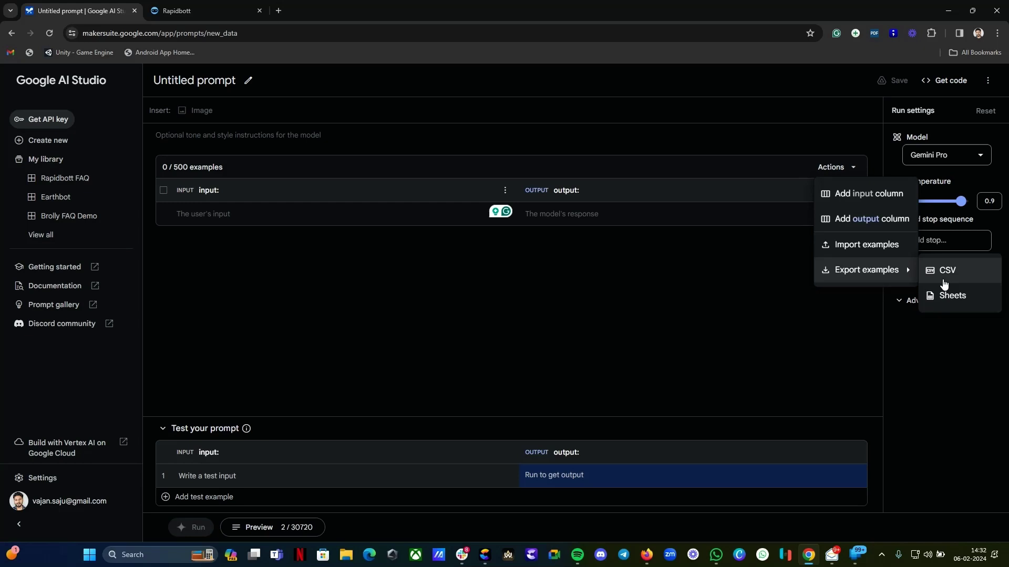
click(484, 268)
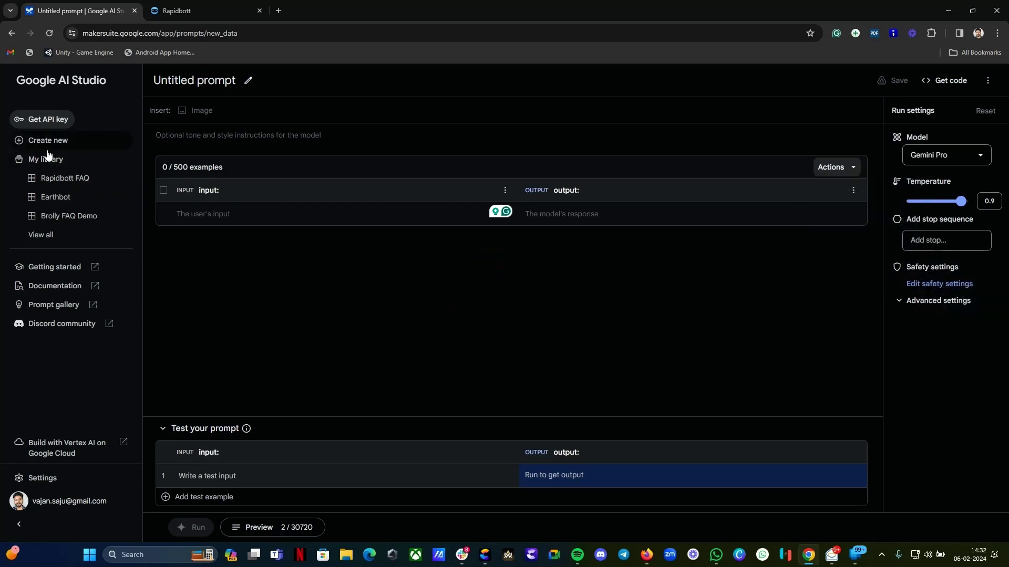
click(60, 178)
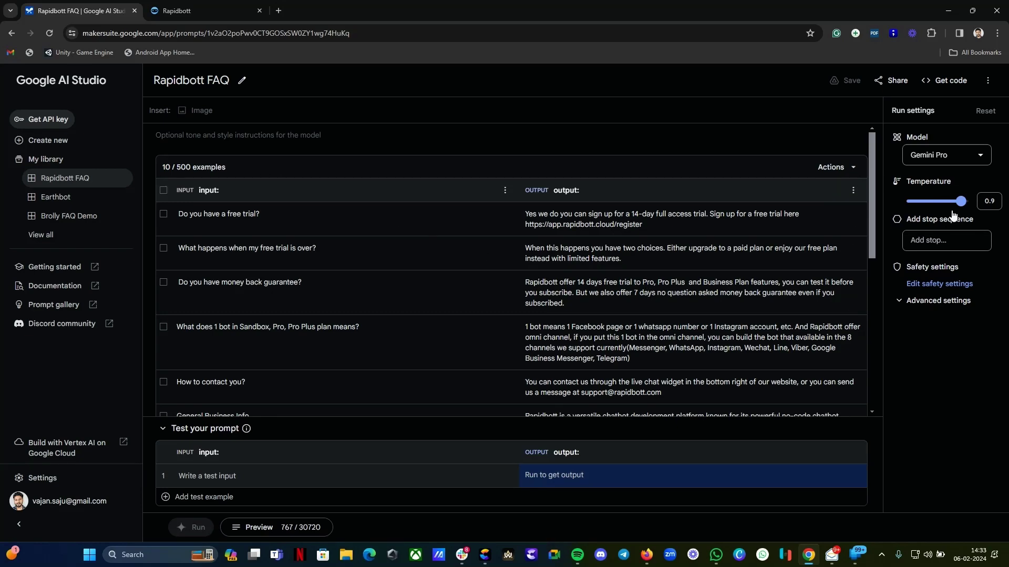
Open Get code for the Rapidbott FAQ prompt and show the cURL sample.
scroll(357, 331, down, 10)
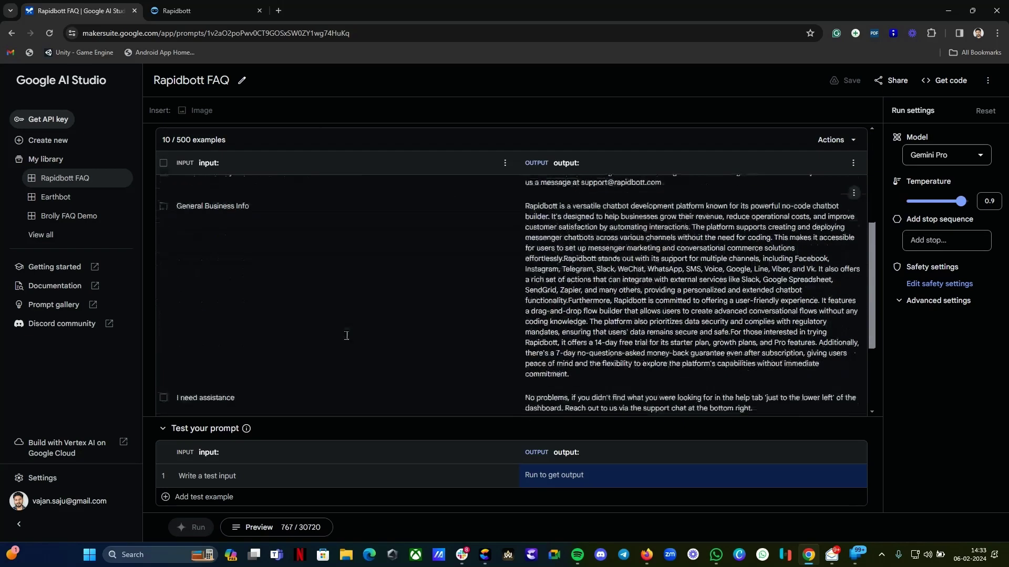
scroll(357, 331, up, 12)
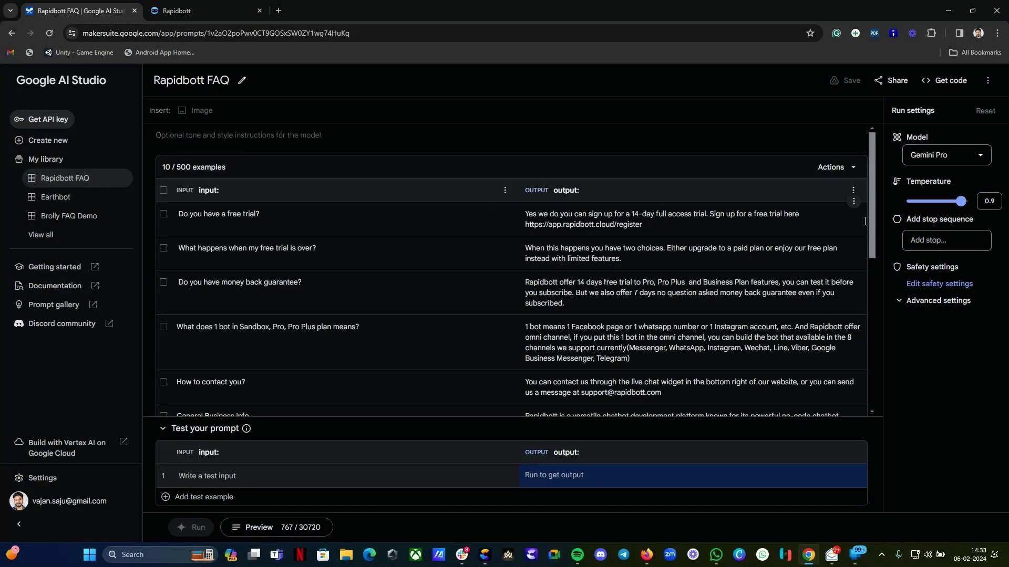
click(955, 86)
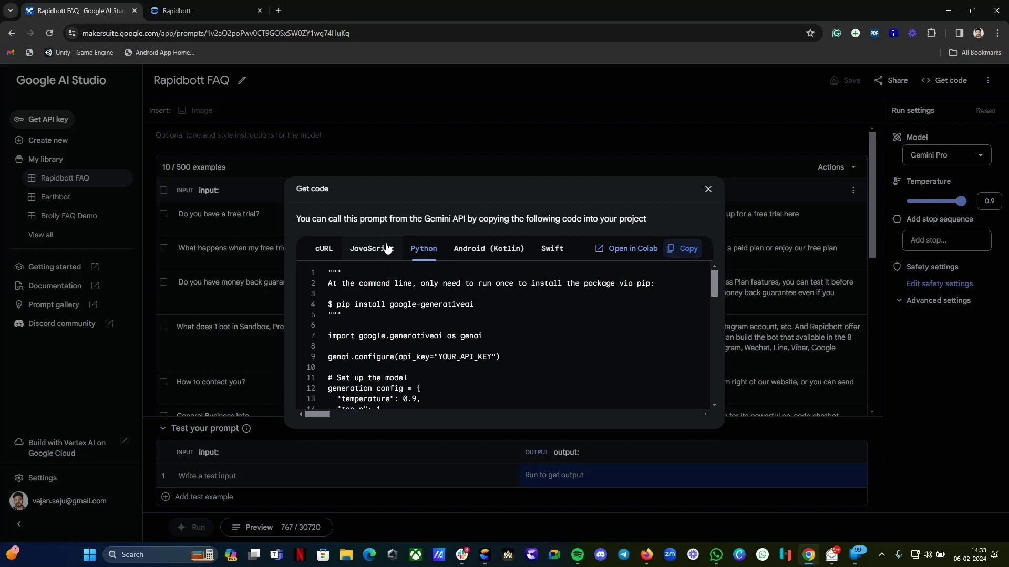
click(323, 252)
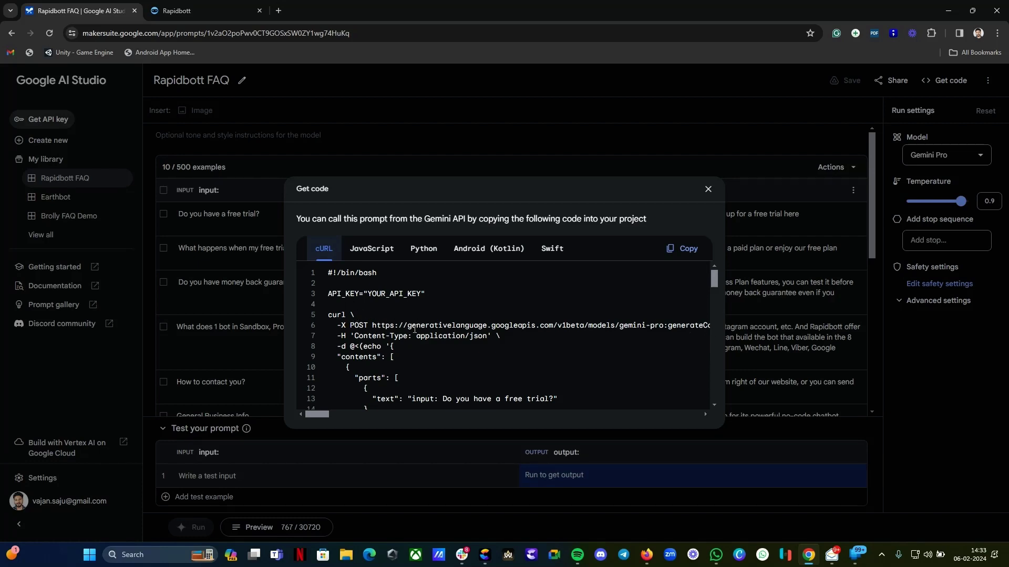
Select the POST generateContent endpoint URL on line 6 of the cURL code.
double_click(356, 325)
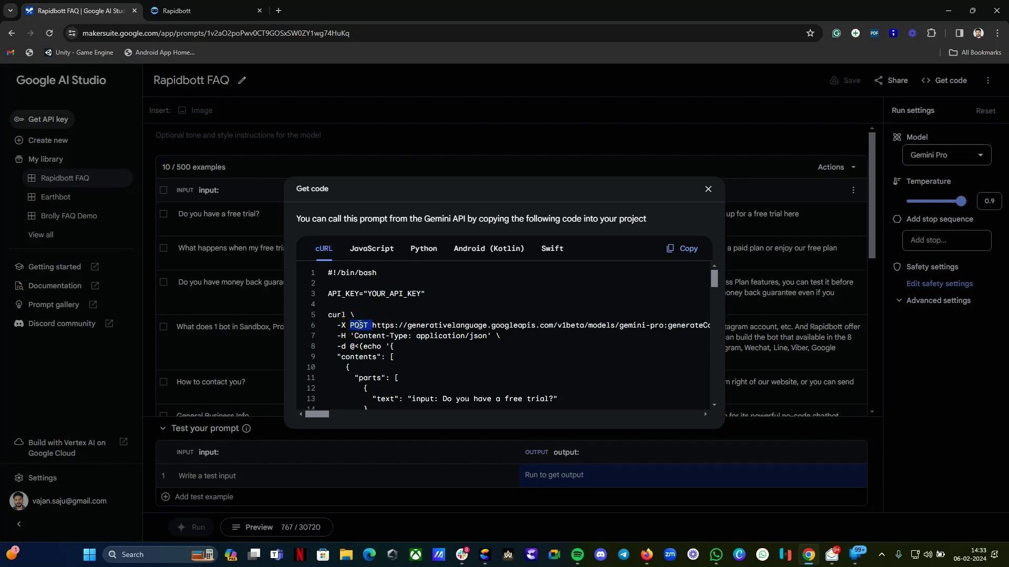
drag(374, 326, 705, 324)
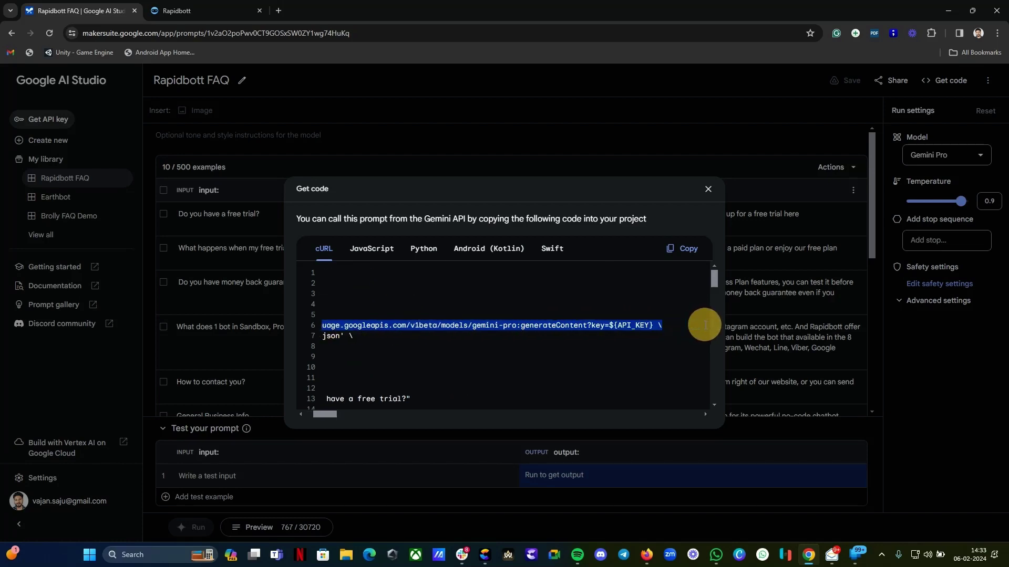
click(575, 313)
drag(575, 313, 575, 314)
drag(326, 414, 311, 414)
drag(355, 336, 390, 332)
click(390, 333)
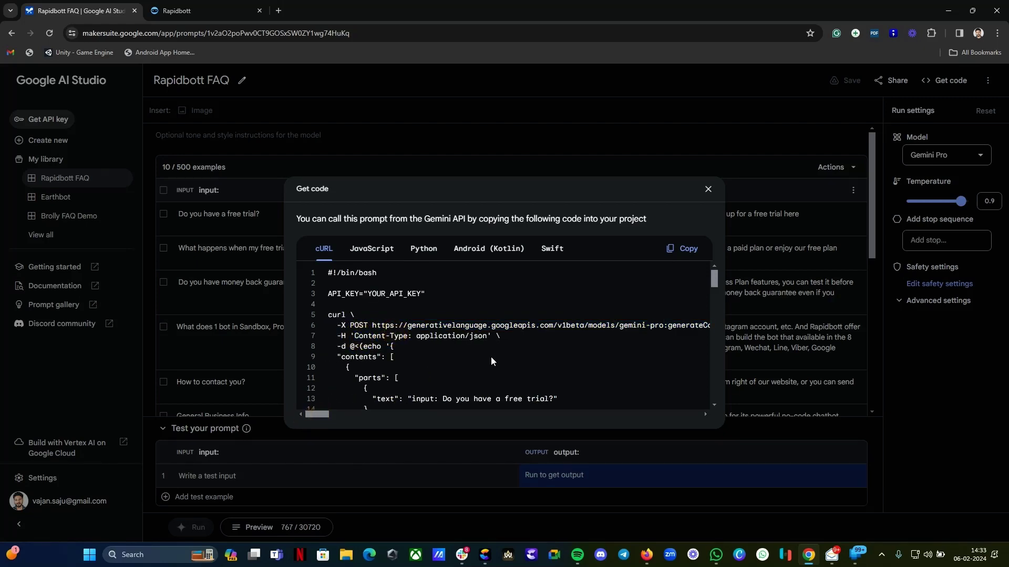
scroll(465, 338, down, 1)
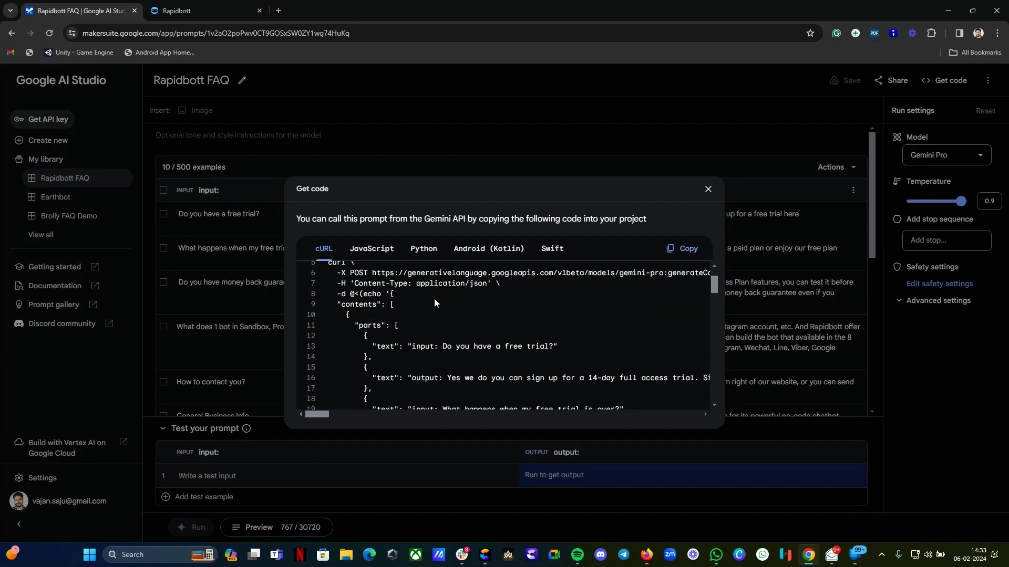
scroll(434, 304, up, 1)
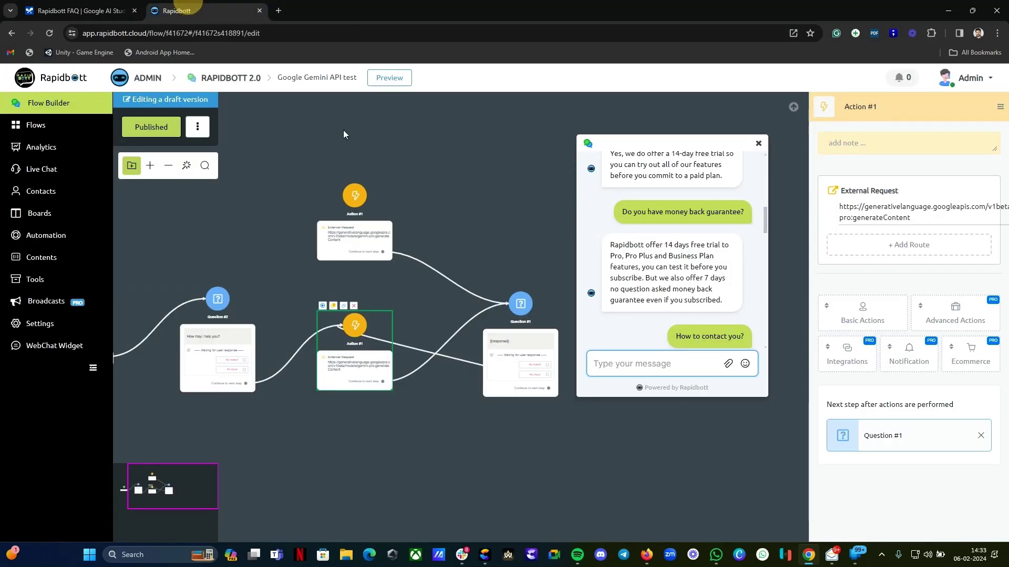
Switch to the Rapidbott builder, close the chat preview, and pan toward the Start step.
click(177, 10)
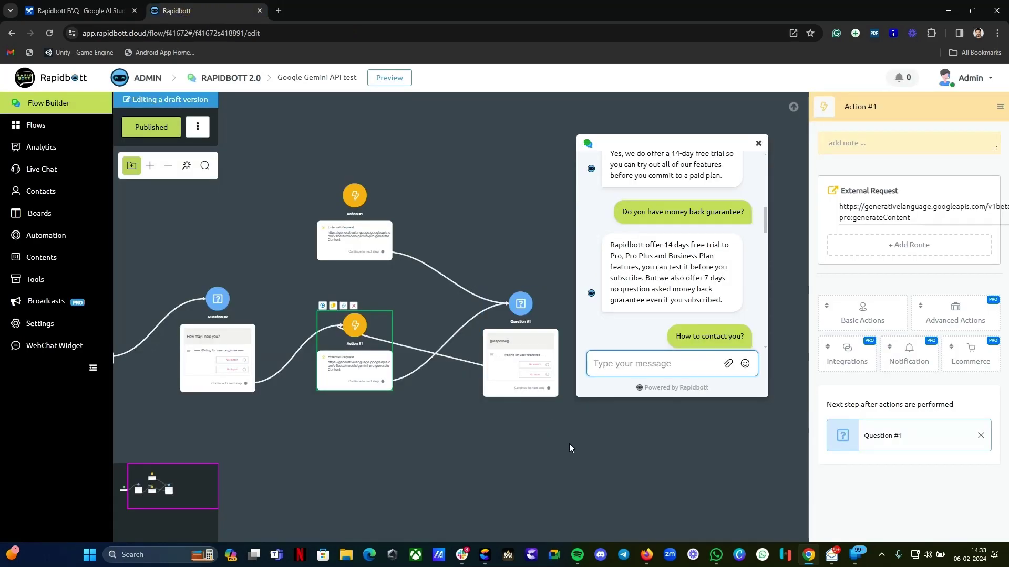
click(758, 142)
drag(413, 450, 535, 404)
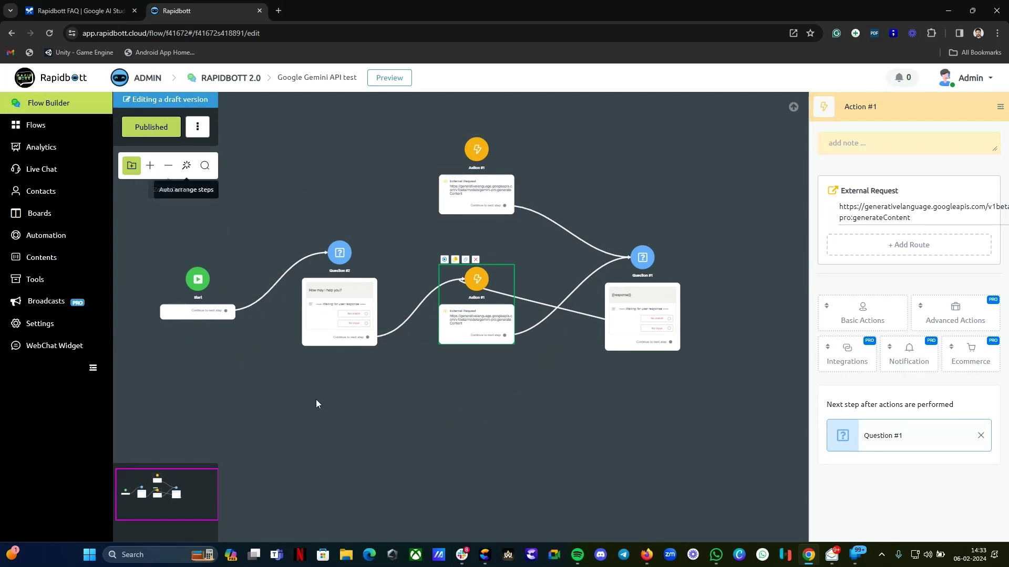
scroll(341, 318, up, 3)
scroll(334, 323, up, 2)
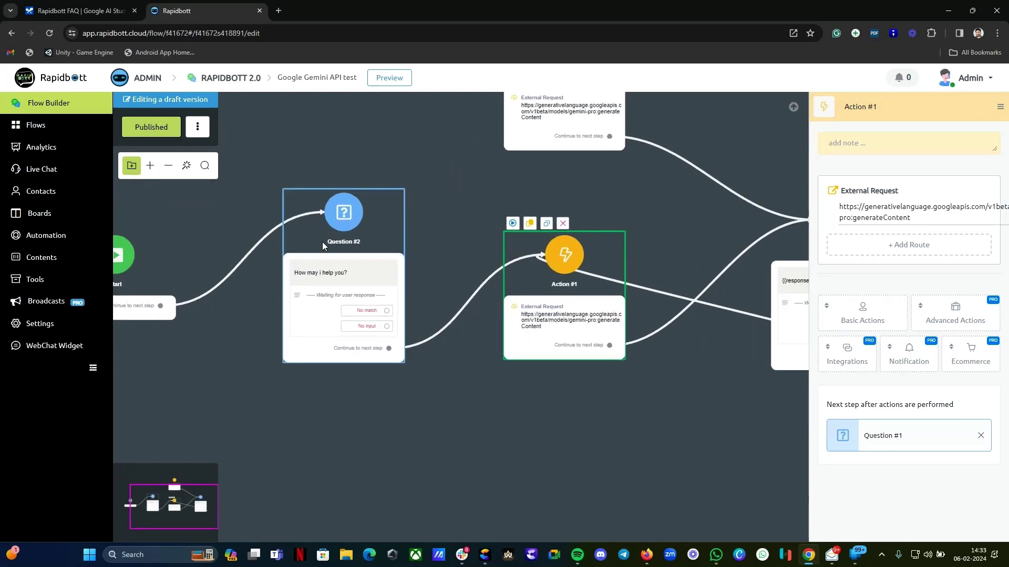
Check Question #2's save-response field, then close its settings and pan to show Start.
click(348, 273)
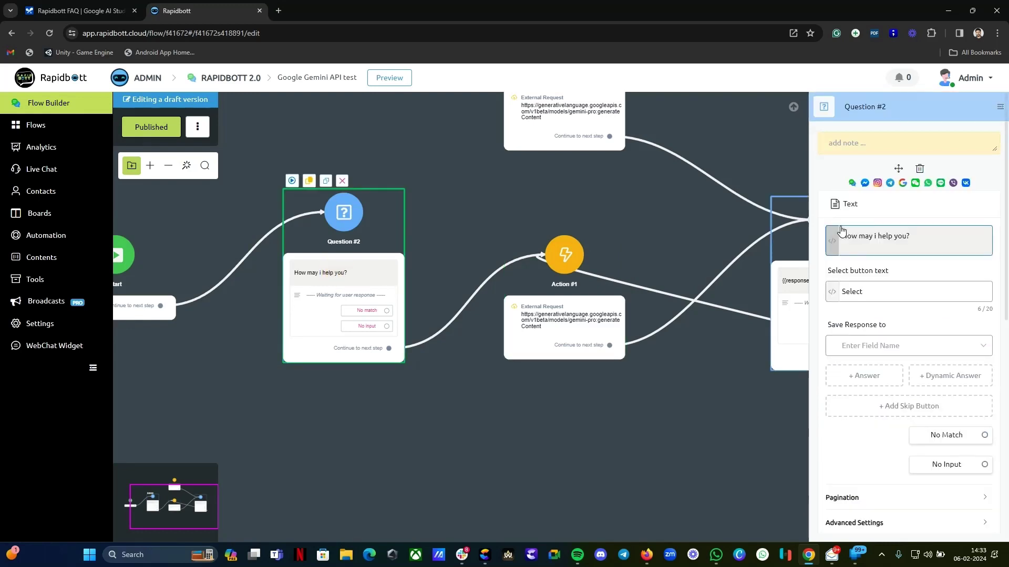
drag(649, 427, 583, 411)
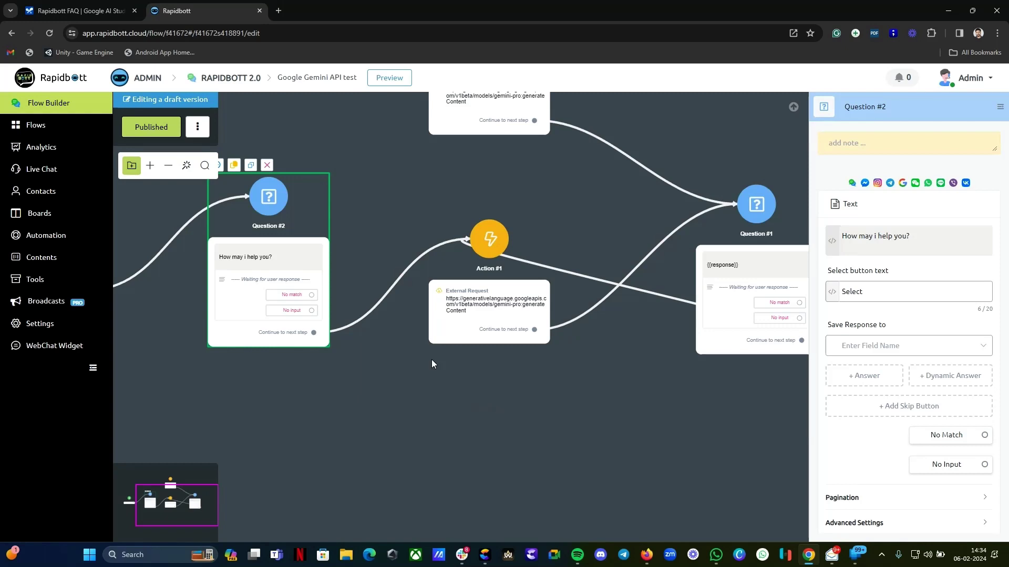
click(906, 347)
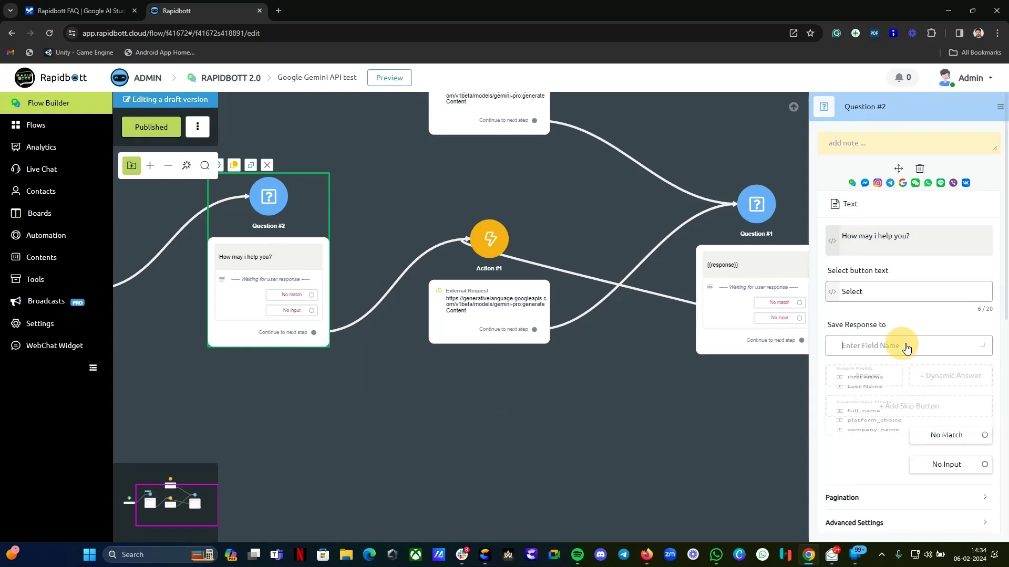
click(513, 444)
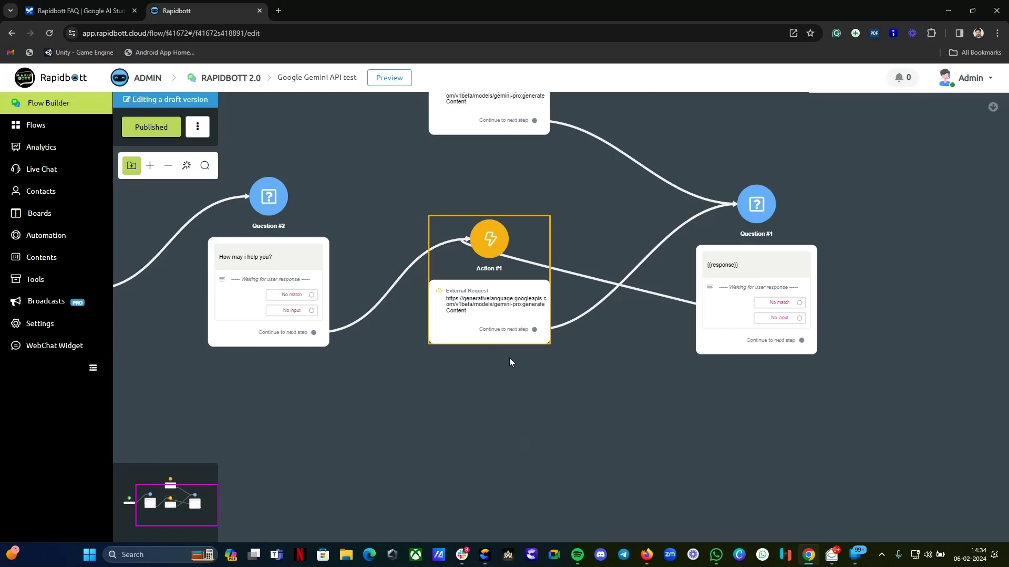
drag(509, 358, 486, 380)
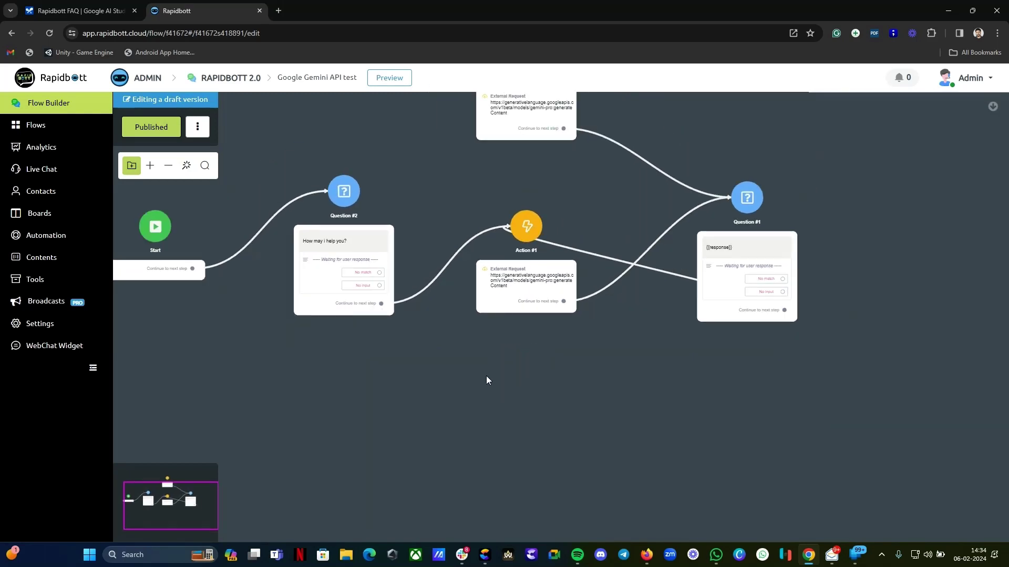
Add an Action #3 step with a blank POST External Request, then return to Google AI Studio.
double_click(497, 374)
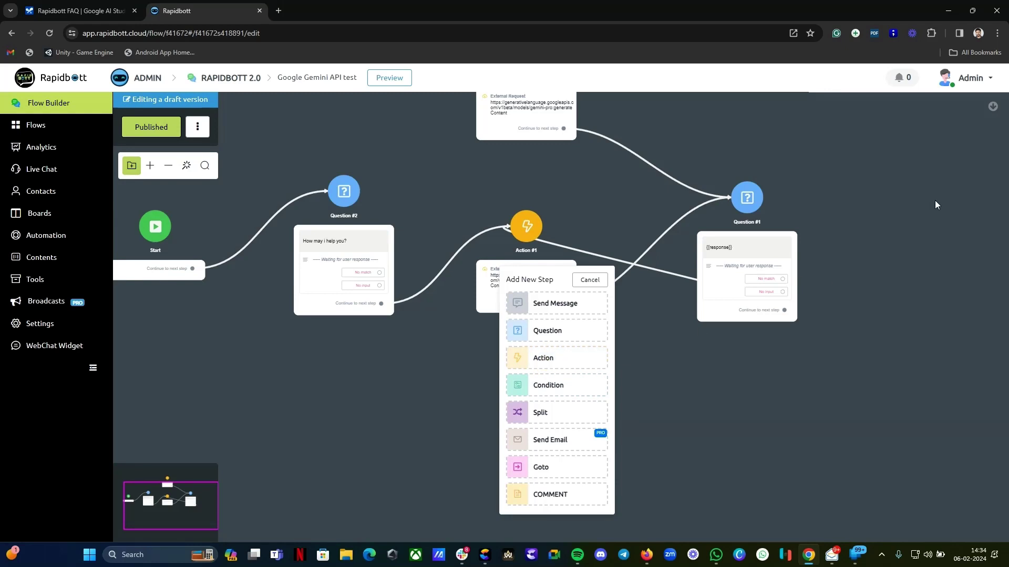
click(543, 358)
click(954, 243)
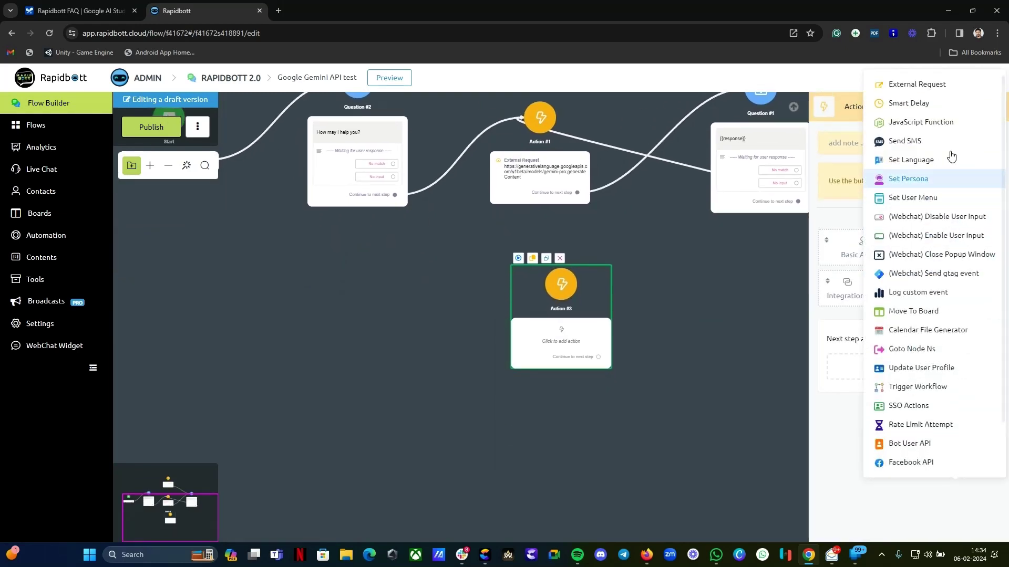
click(925, 86)
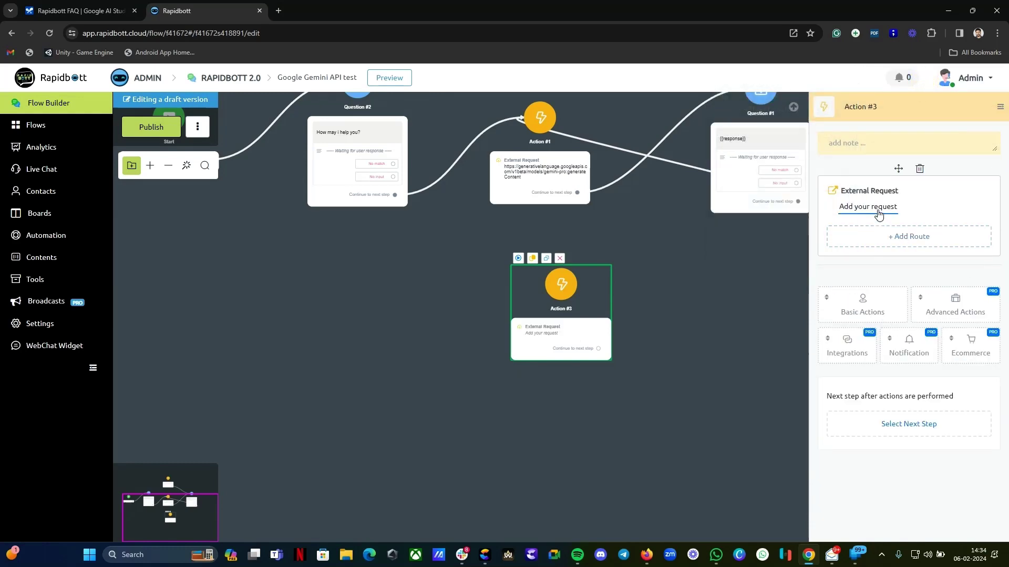
click(877, 210)
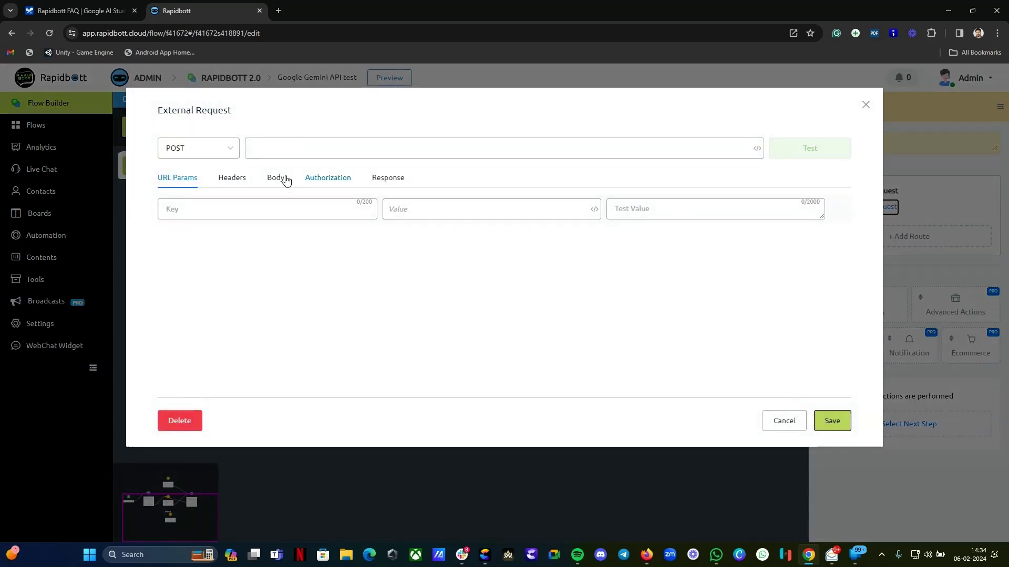
click(322, 143)
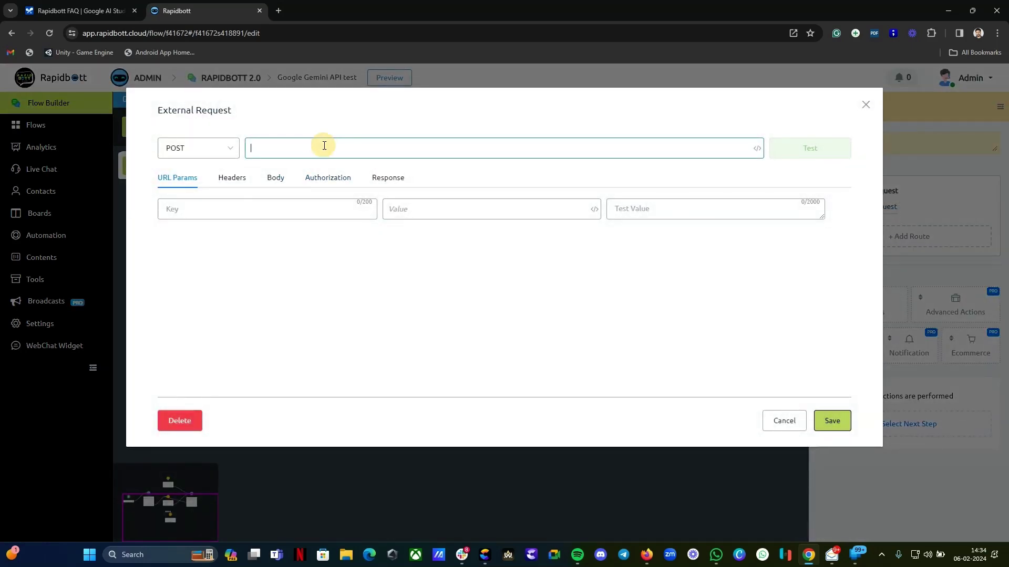
click(72, 8)
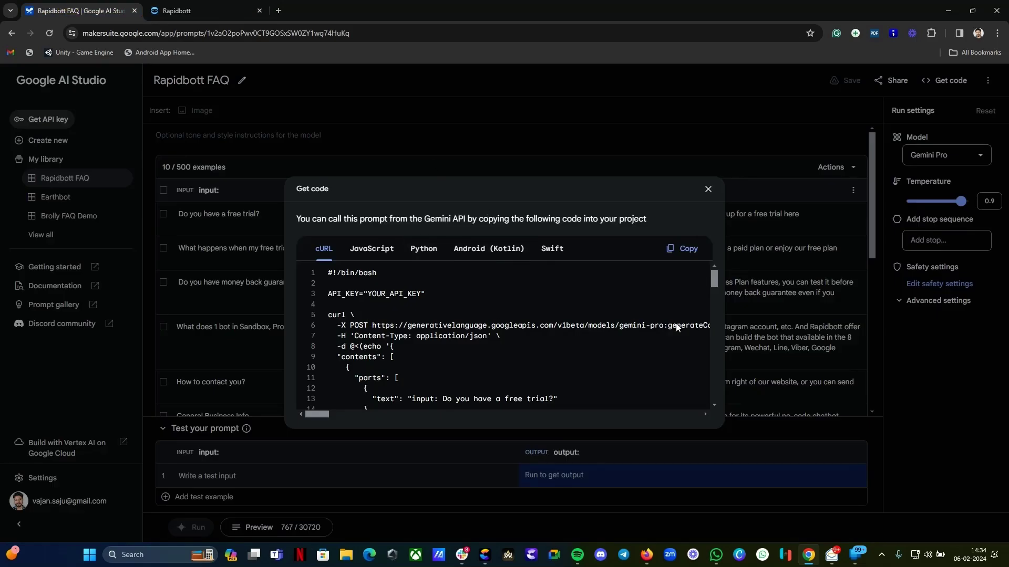
Look at the Headers section of Action #3's External Request in Rapidbott.
click(192, 10)
click(230, 179)
click(181, 210)
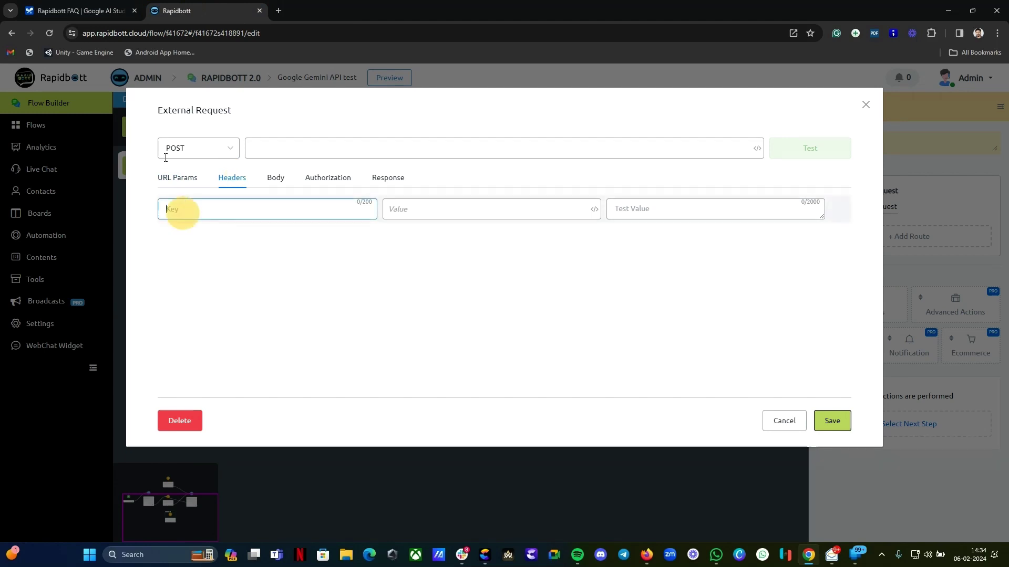
click(79, 11)
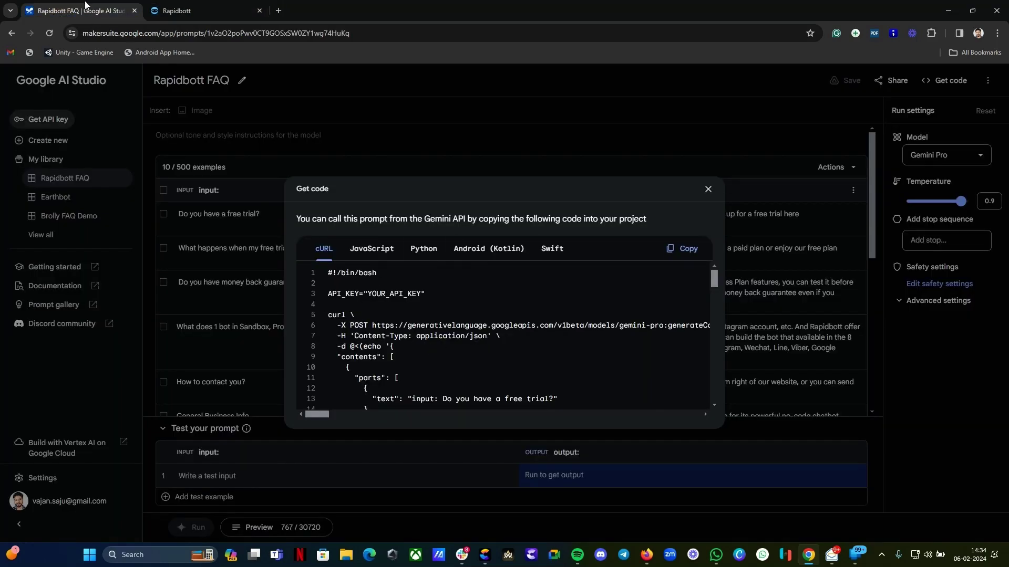
Copy the JSON request body from line 8 to the end of the cURL code.
click(390, 347)
drag(389, 347, 333, 398)
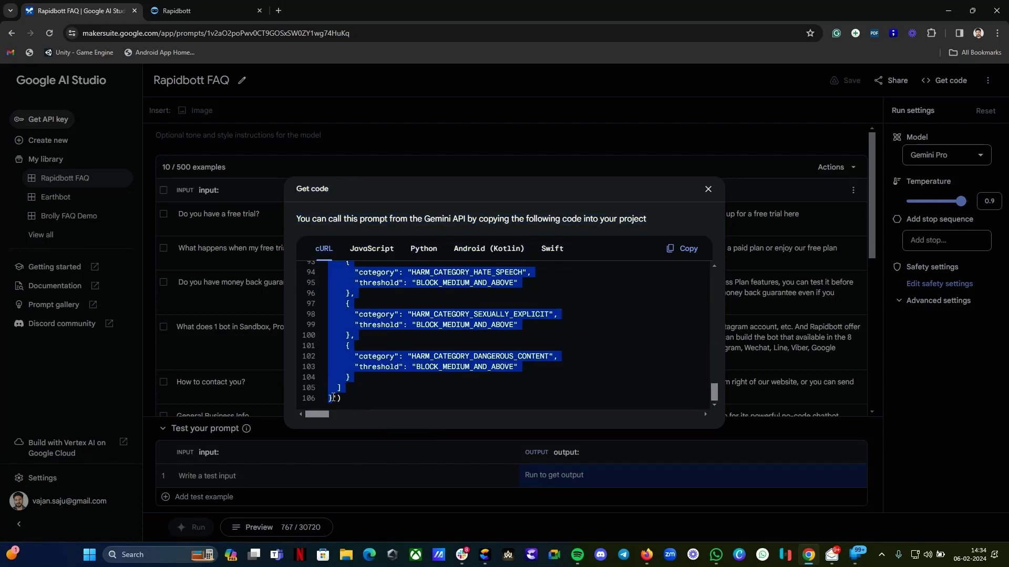
right_click(334, 398)
click(349, 415)
Set Action #3's request body to raw JSON, then close its External Request settings.
click(707, 189)
click(210, 6)
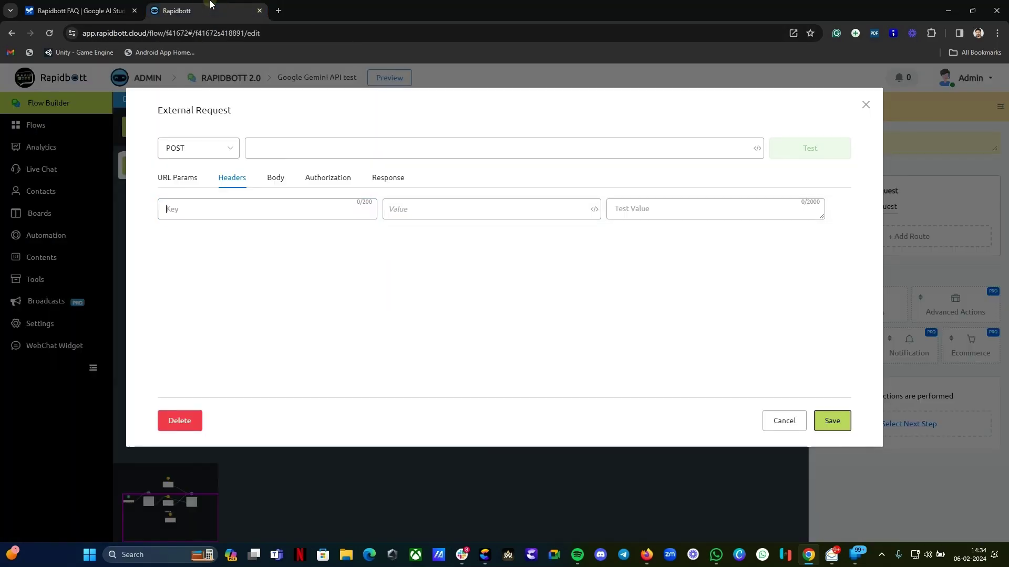
click(381, 180)
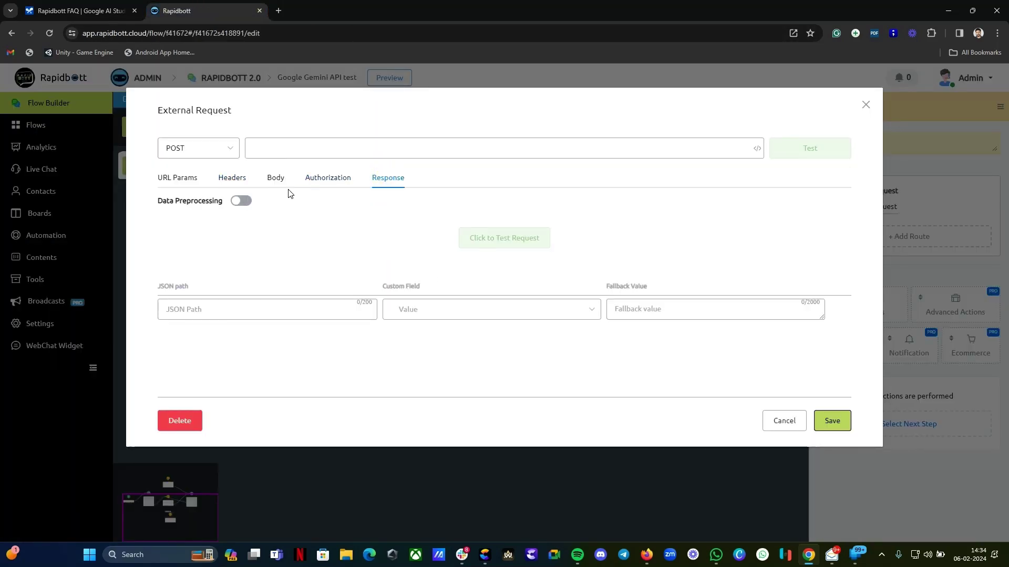
click(275, 179)
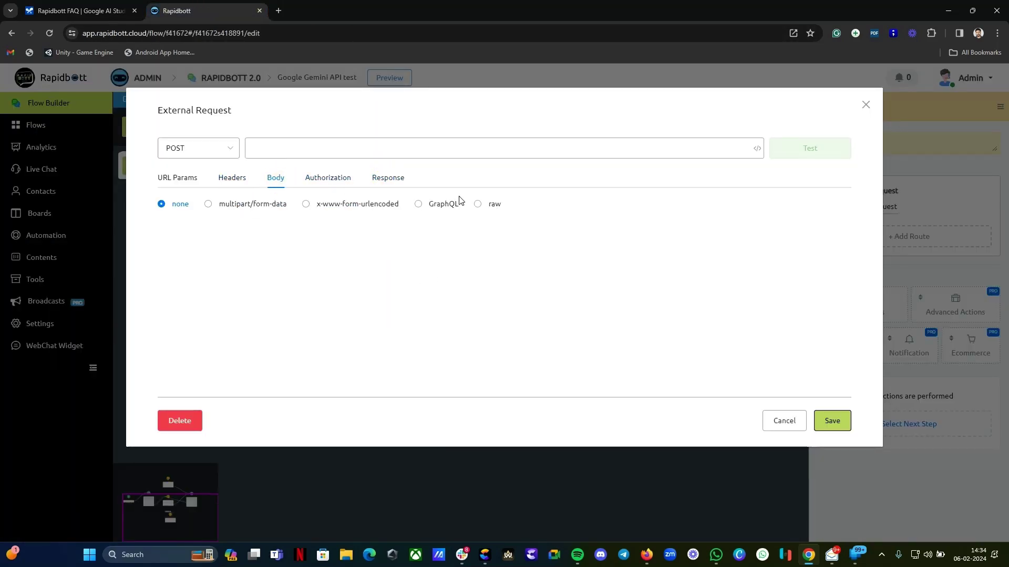
click(477, 204)
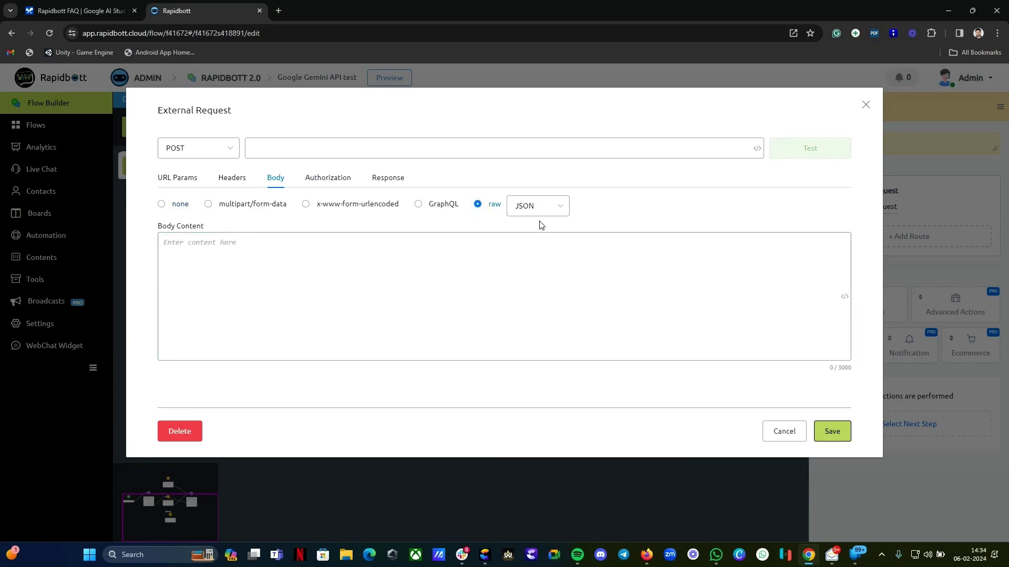
click(273, 244)
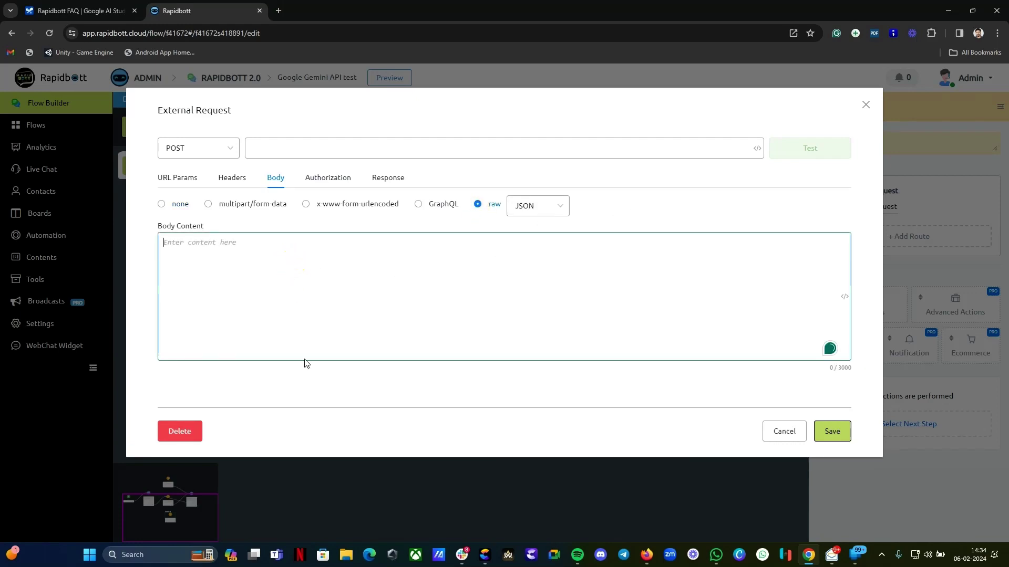
click(864, 105)
Open Action #1's External Request and scroll its JSON body down to the Last Text Input placeholder.
click(507, 197)
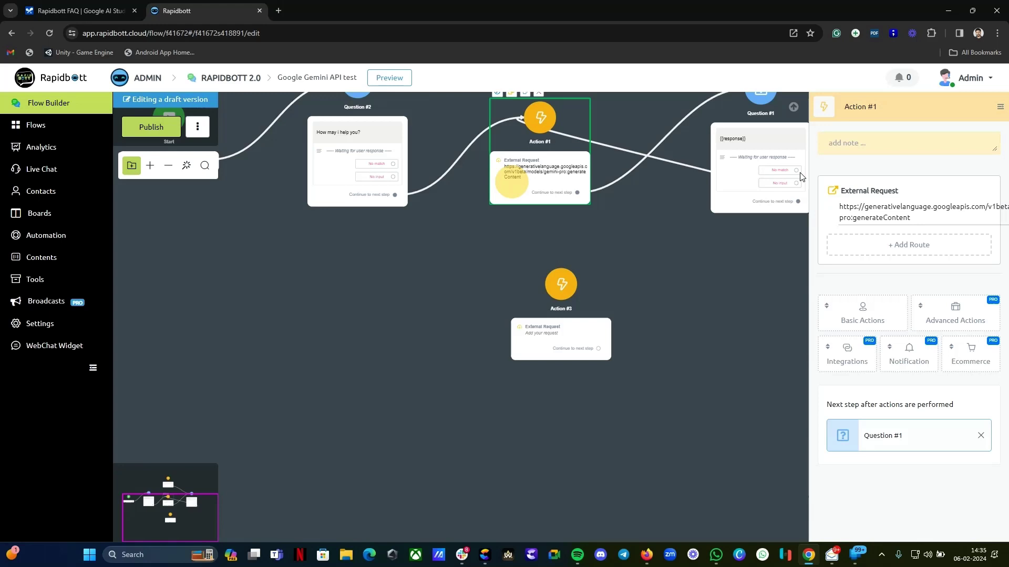
click(848, 217)
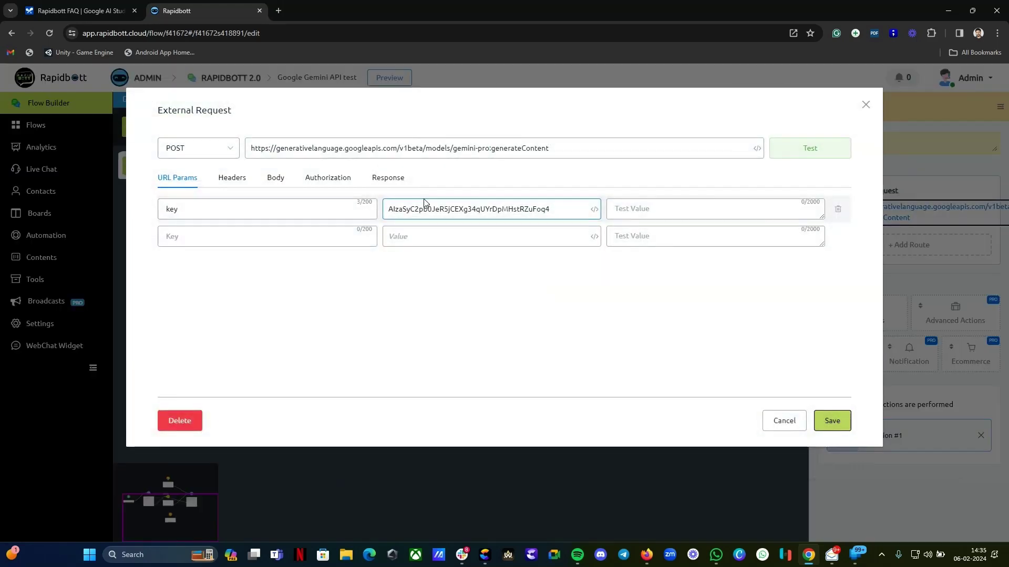
click(276, 177)
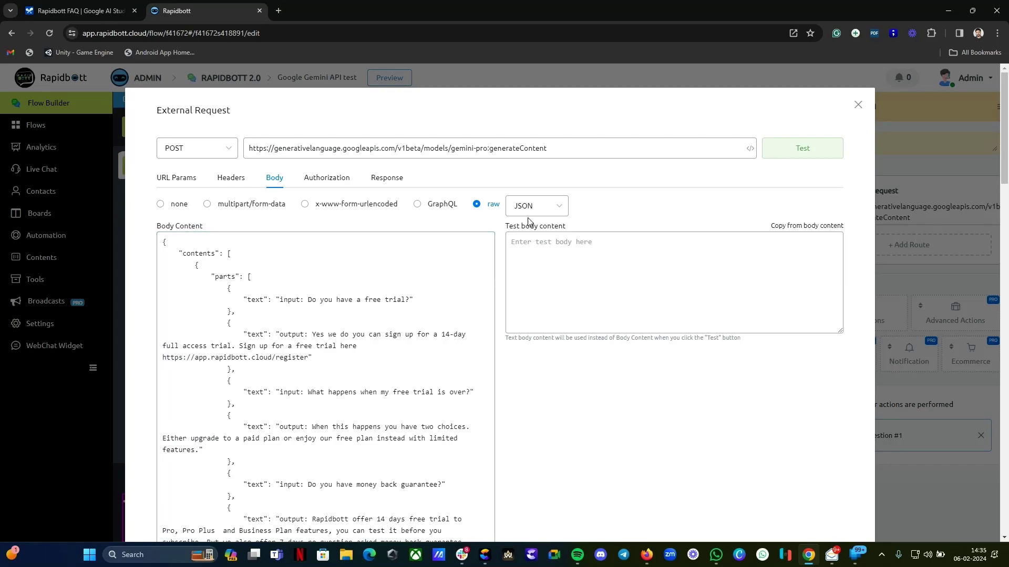
scroll(335, 286, down, 15)
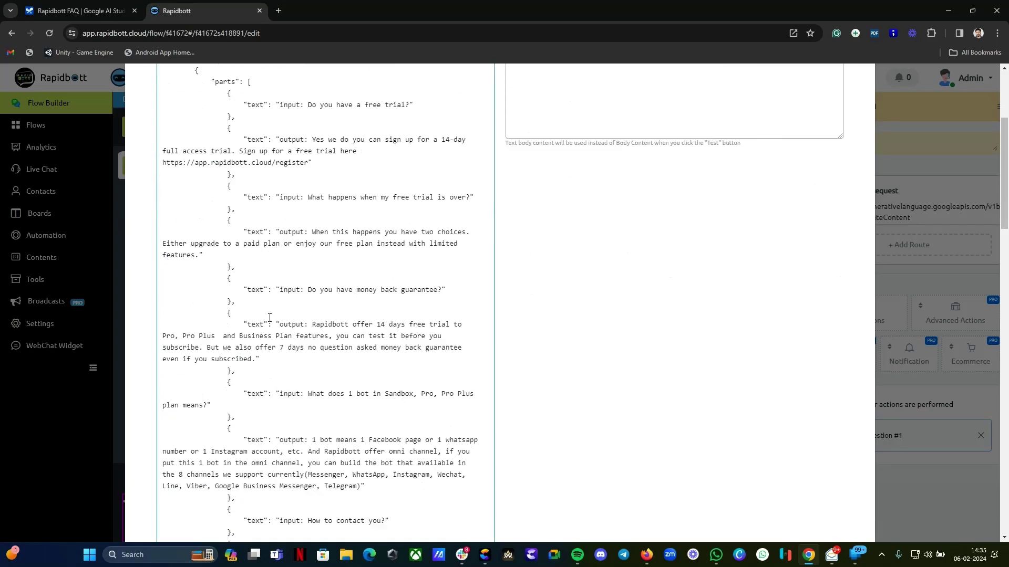
scroll(280, 303, down, 10)
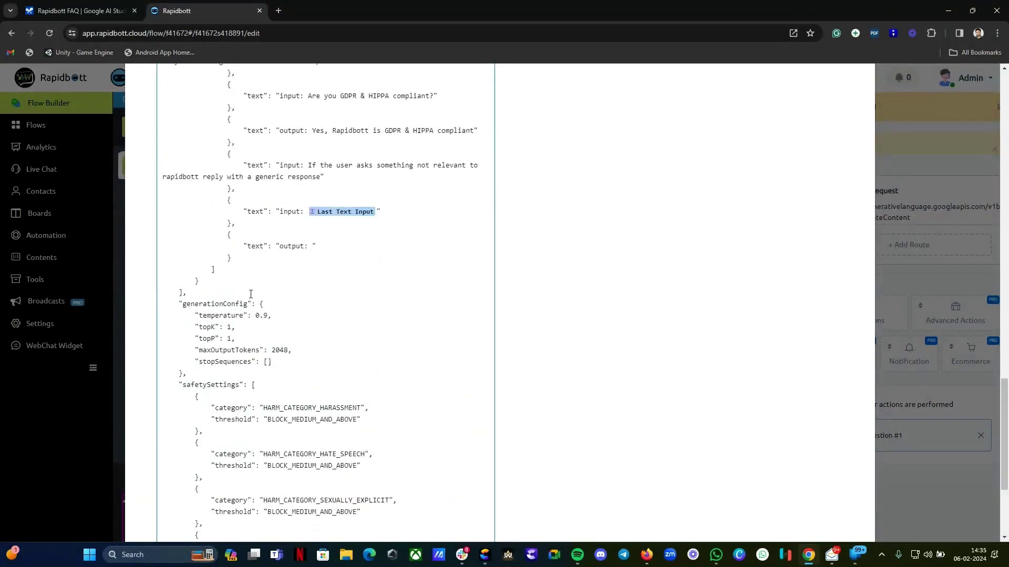
Reopen the prompt's generated code in Google AI Studio on the cURL tab.
click(78, 11)
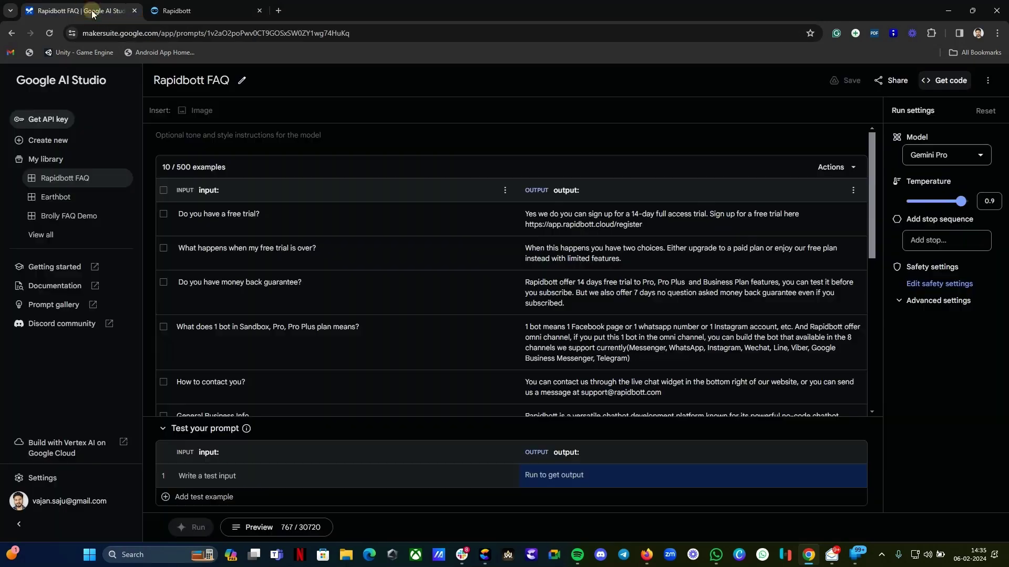
click(939, 83)
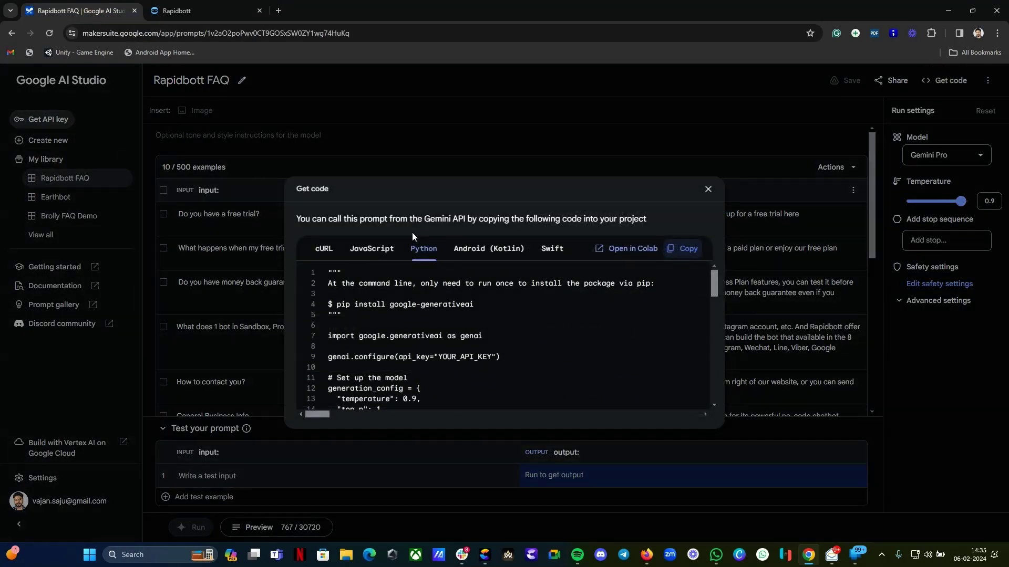
click(324, 249)
Select the empty final input/output entries (lines 73–76), then click the matching entry in Rapidbott's body.
scroll(452, 350, down, 5)
scroll(450, 349, down, 15)
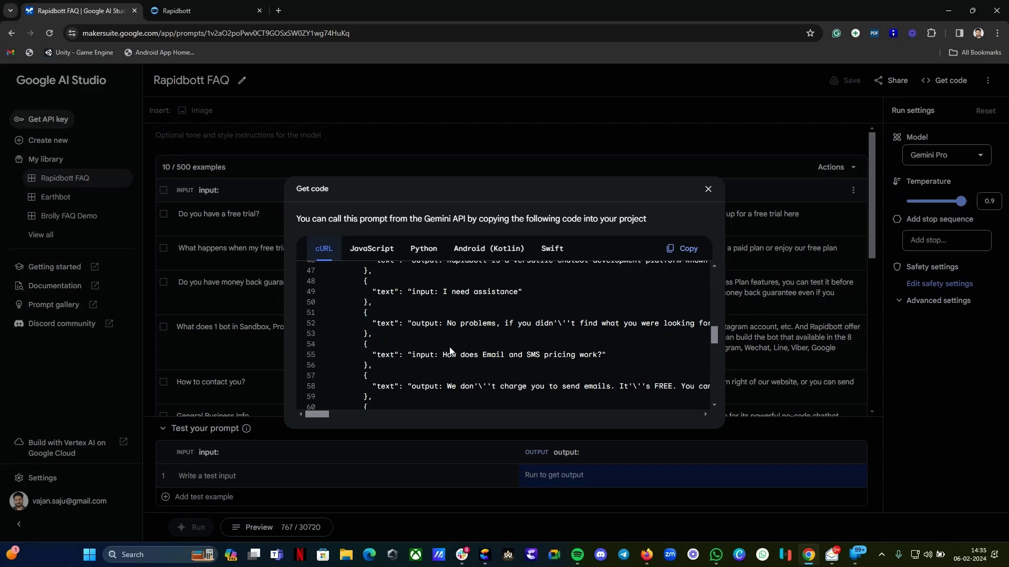
scroll(442, 347, up, 6)
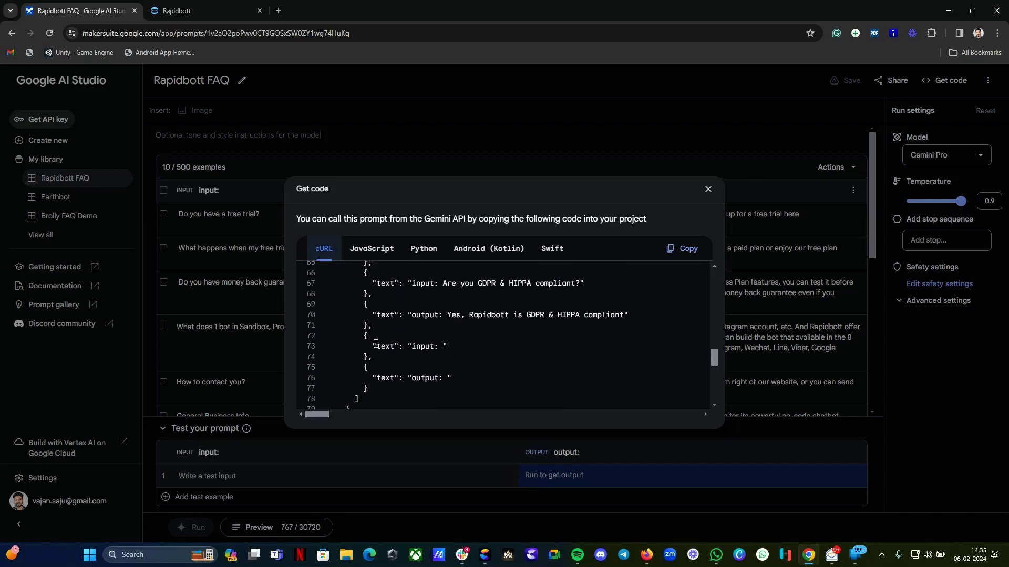
drag(376, 344, 447, 379)
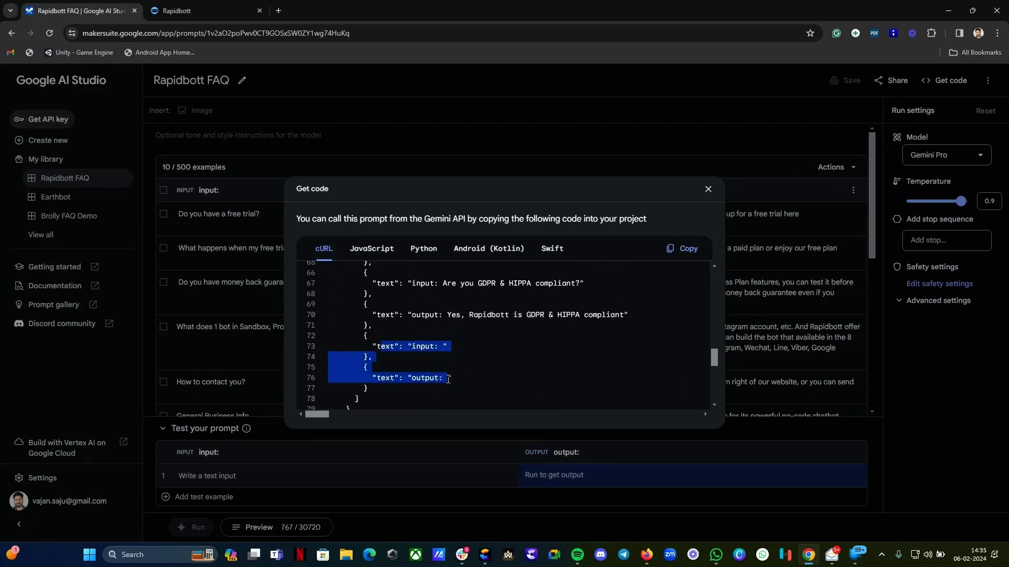
click(226, 5)
click(298, 212)
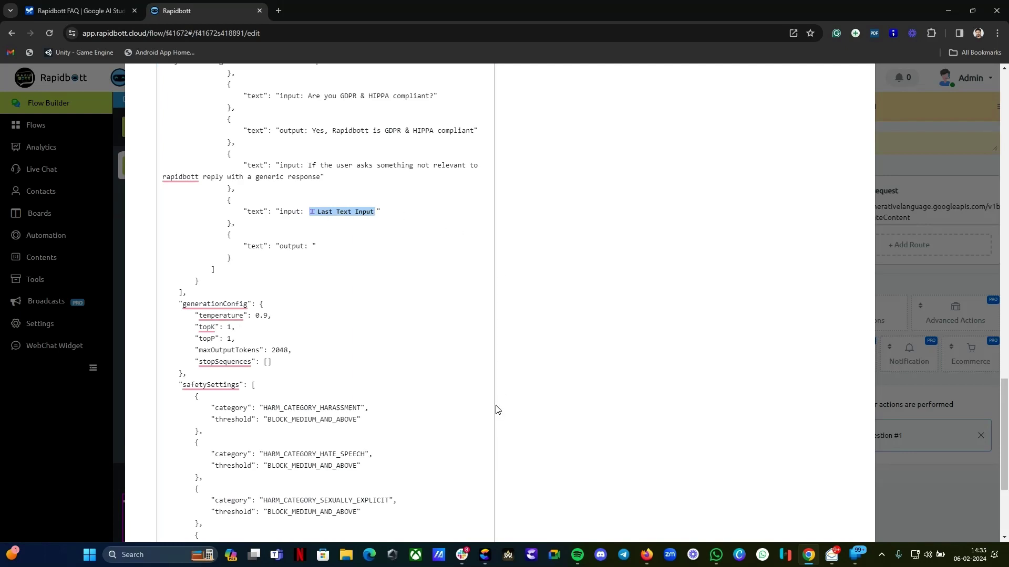
Fill the empty final "input:" entry with the Last Text Input field, found by searching "las".
scroll(496, 410, down, 3)
scroll(484, 345, up, 5)
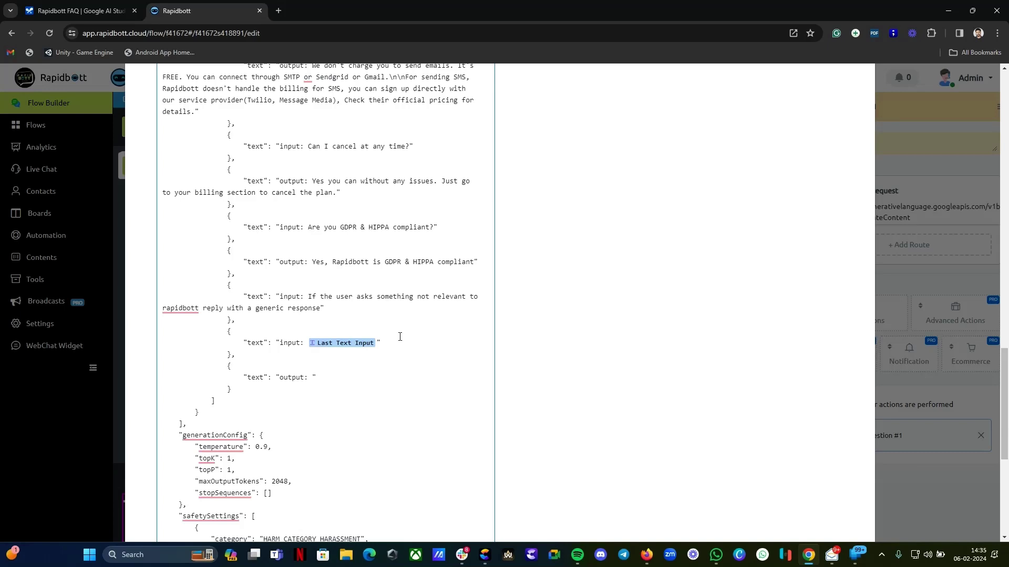
key(BackSpace)
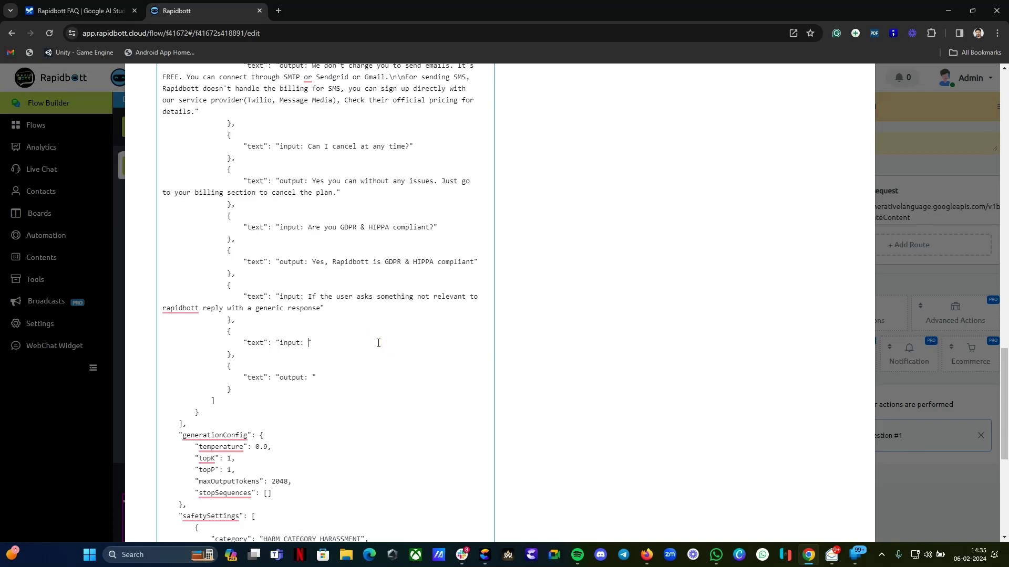
scroll(482, 354, down, 5)
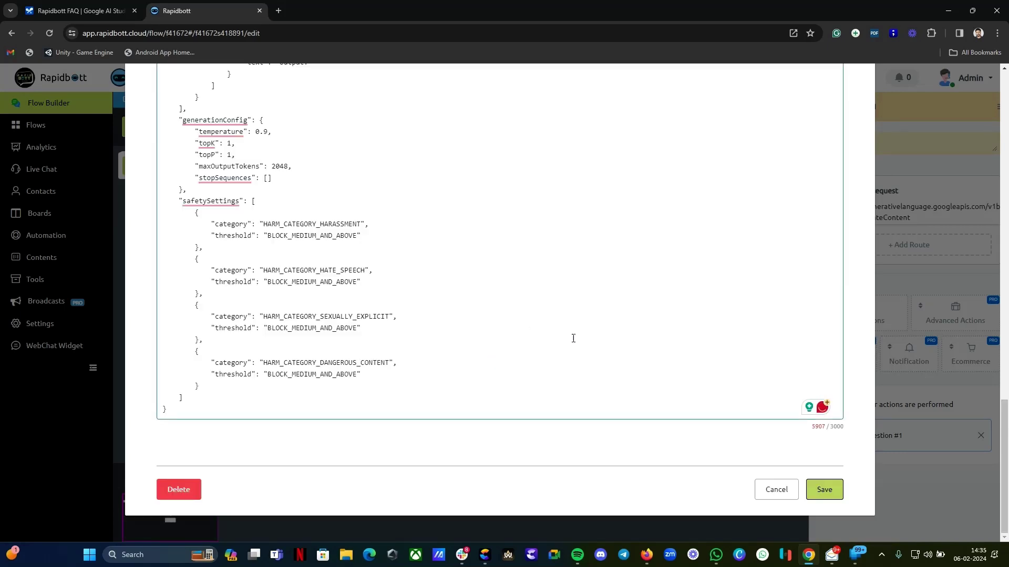
scroll(573, 339, up, 7)
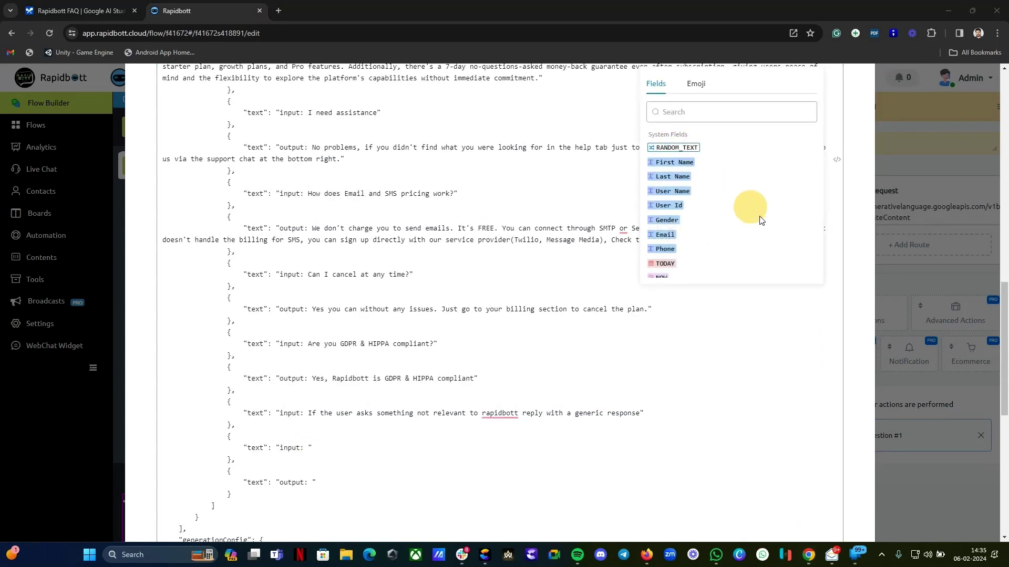
click(694, 109)
text(las)
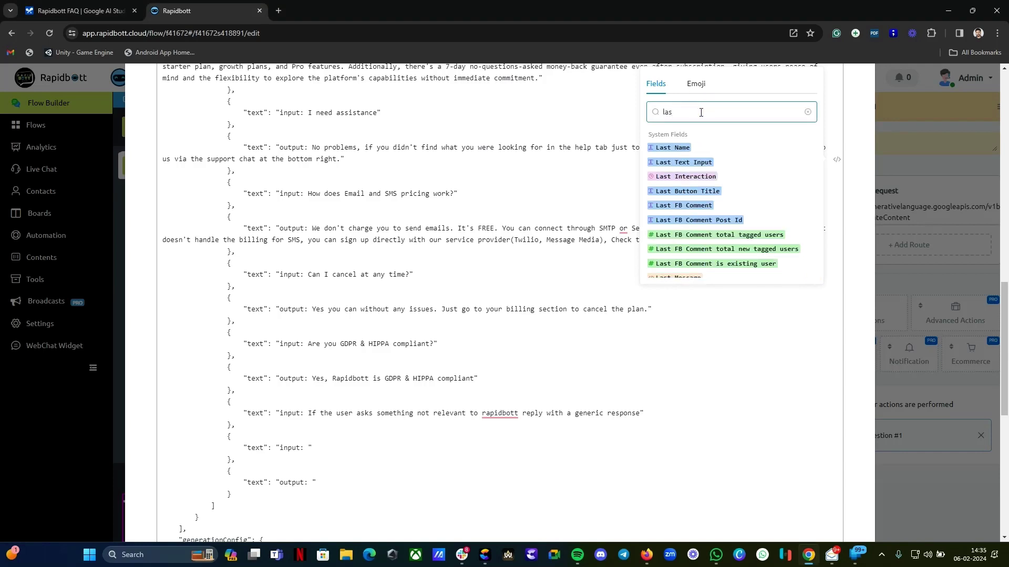
click(693, 162)
Save the External Request body and review its generationConfig and safety settings.
scroll(776, 442, down, 5)
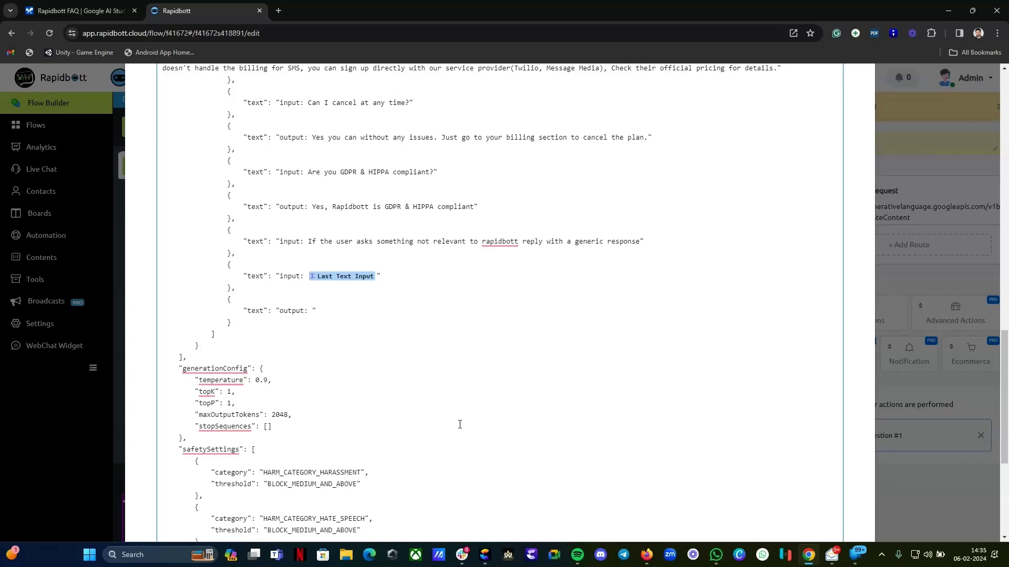
click(367, 239)
scroll(644, 361, down, 4)
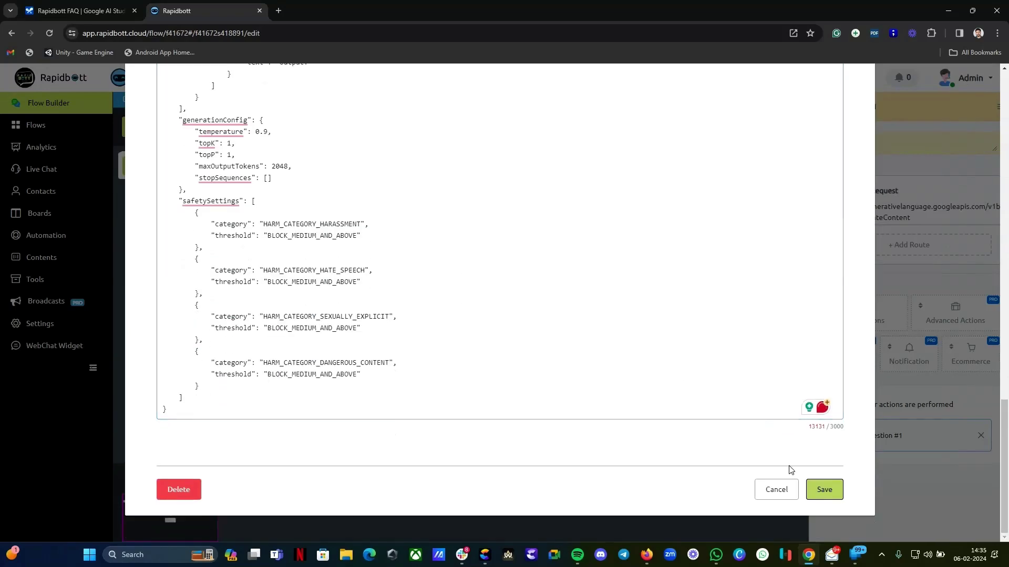
click(823, 488)
scroll(462, 360, down, 4)
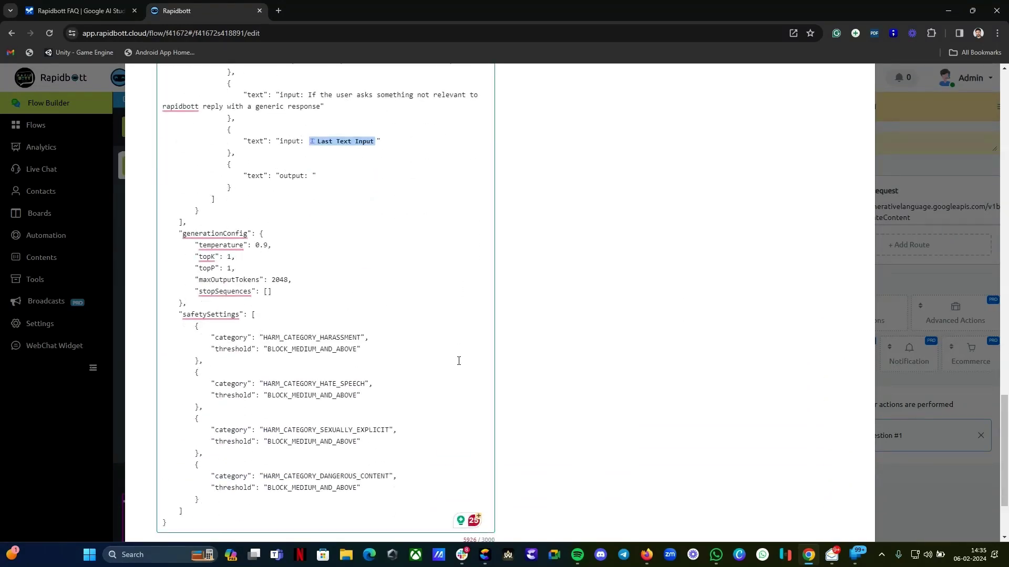
scroll(628, 367, up, 20)
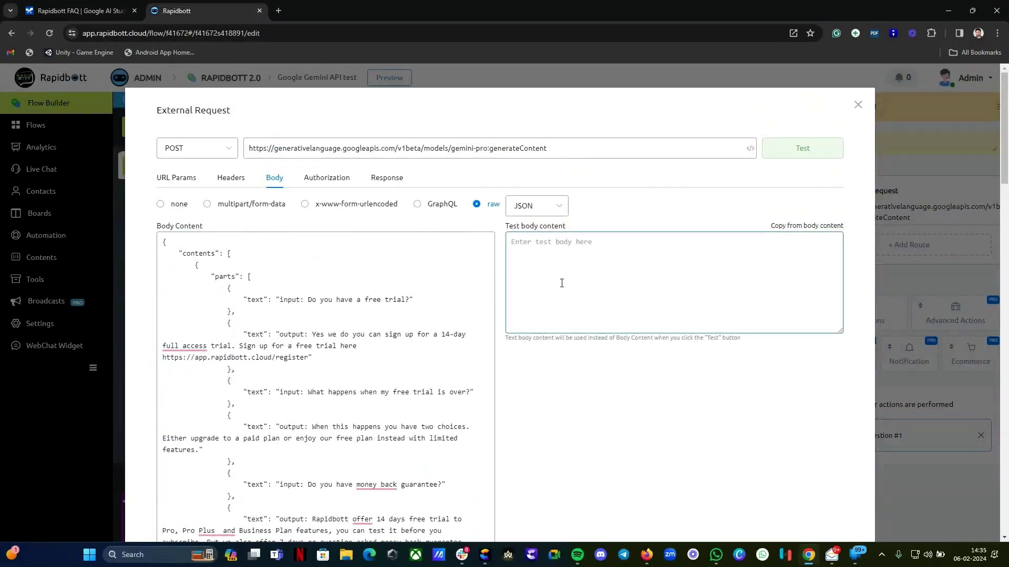
scroll(541, 326, down, 10)
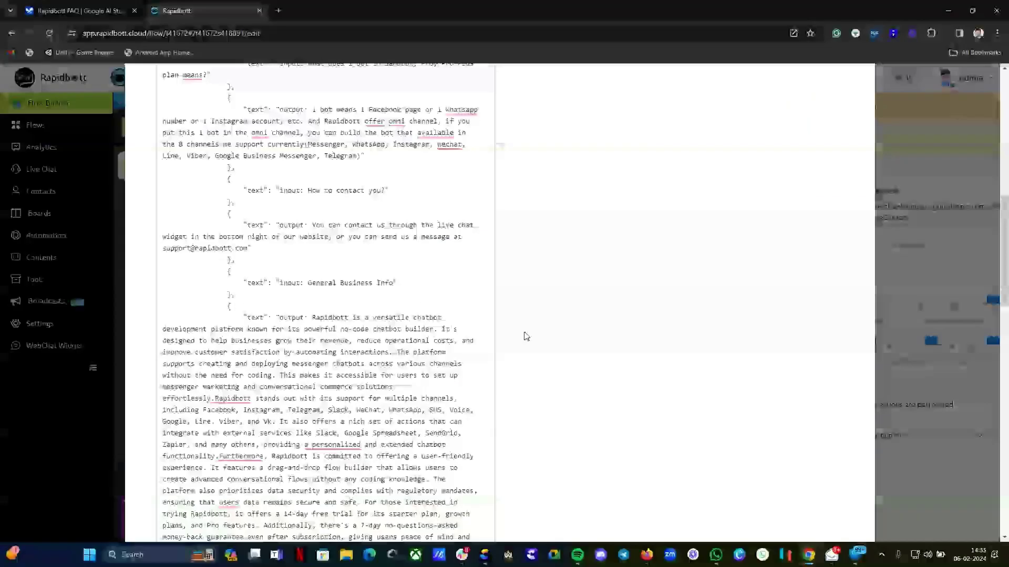
scroll(465, 322, down, 10)
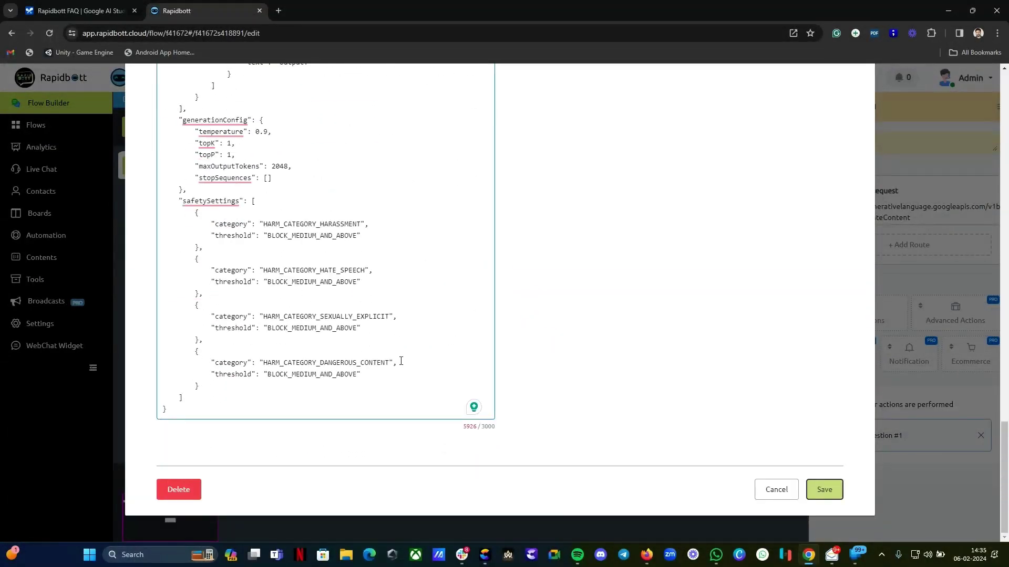
click(303, 285)
scroll(361, 254, up, 2)
scroll(315, 224, up, 2)
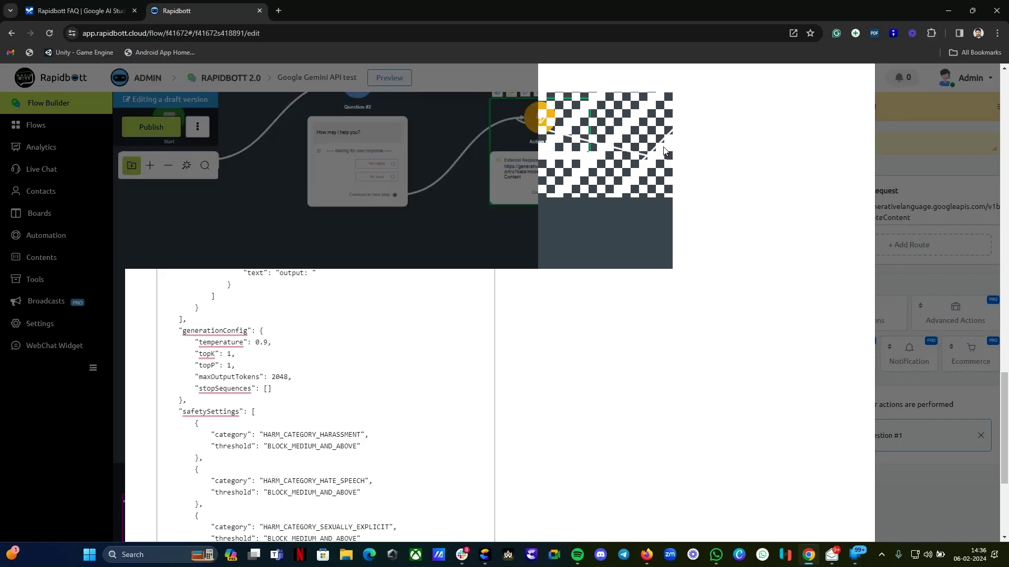
Copy the generic-response instruction object and paste a duplicate on a new line below it.
scroll(664, 152, up, 2)
click(360, 332)
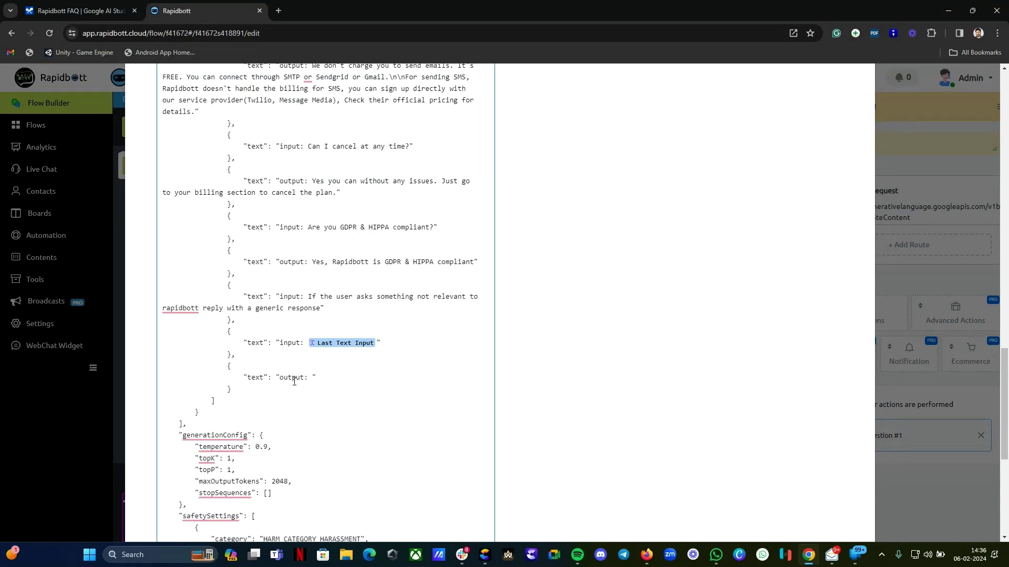
scroll(294, 382, down, 2)
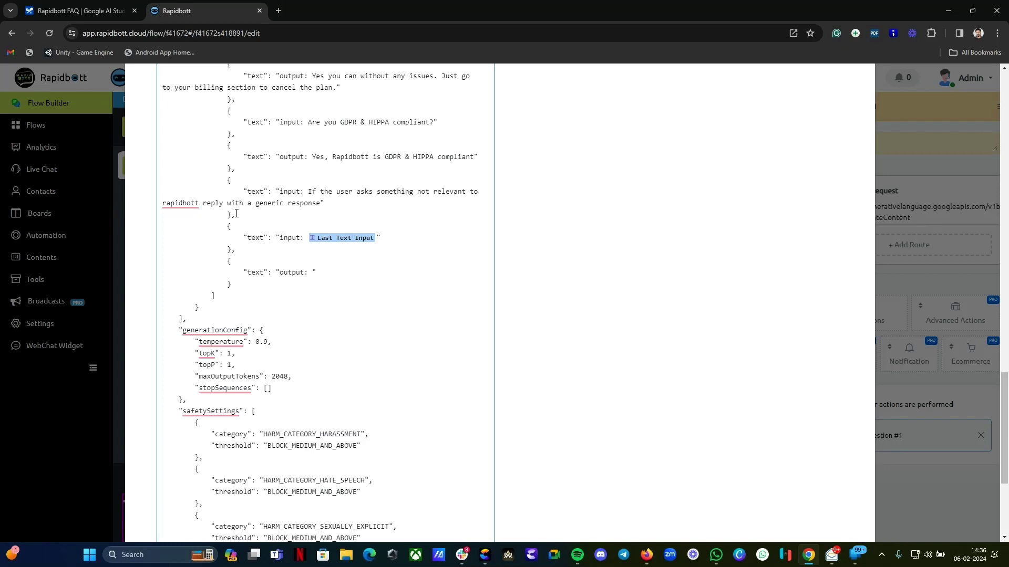
drag(228, 180, 235, 213)
key(ctrl+c)
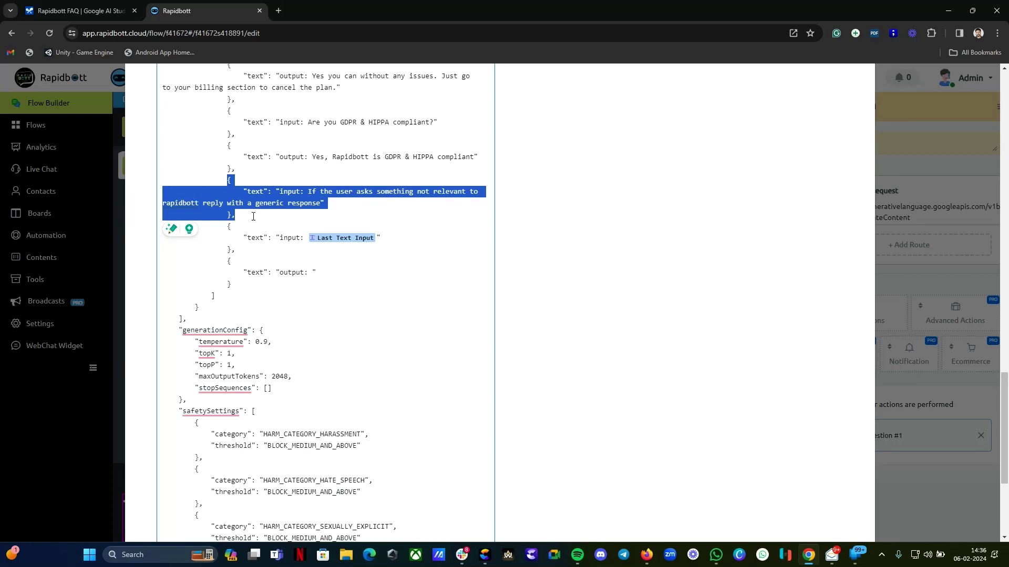
click(252, 213)
key(Return)
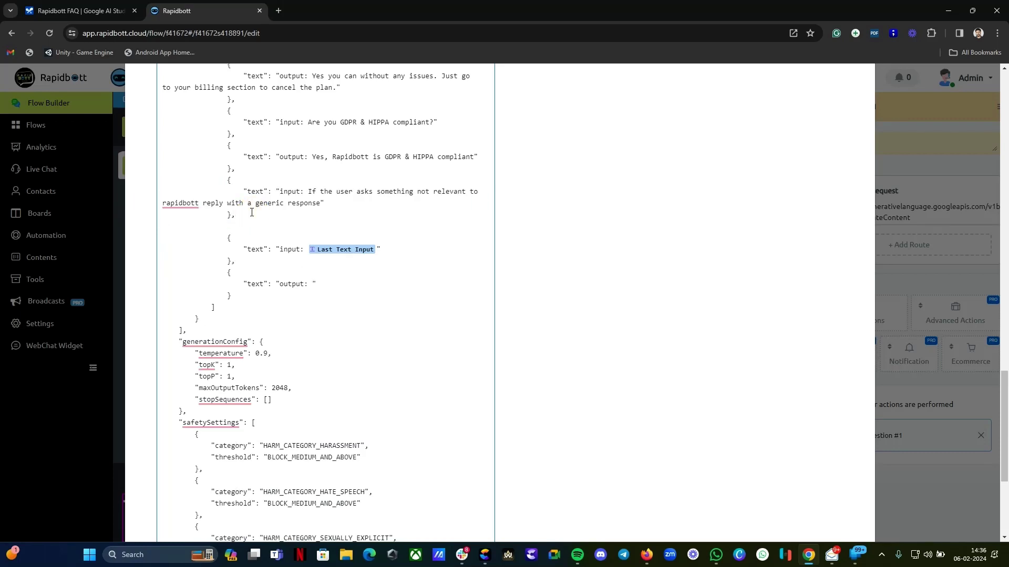
key(ctrl+v)
Delete the duplicated instruction object and the leftover blank line, keeping one copy.
click(165, 225)
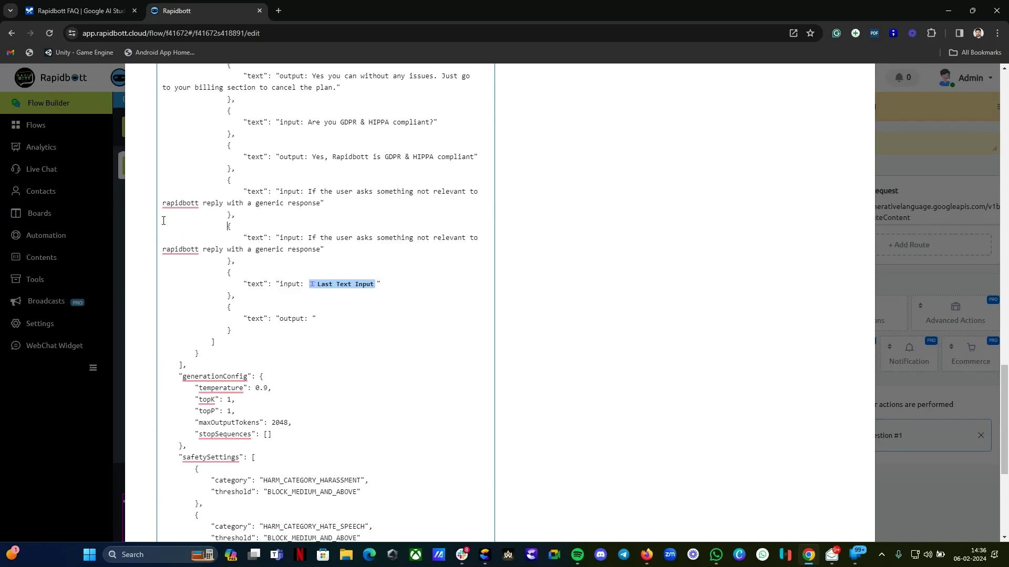
drag(307, 236, 321, 249)
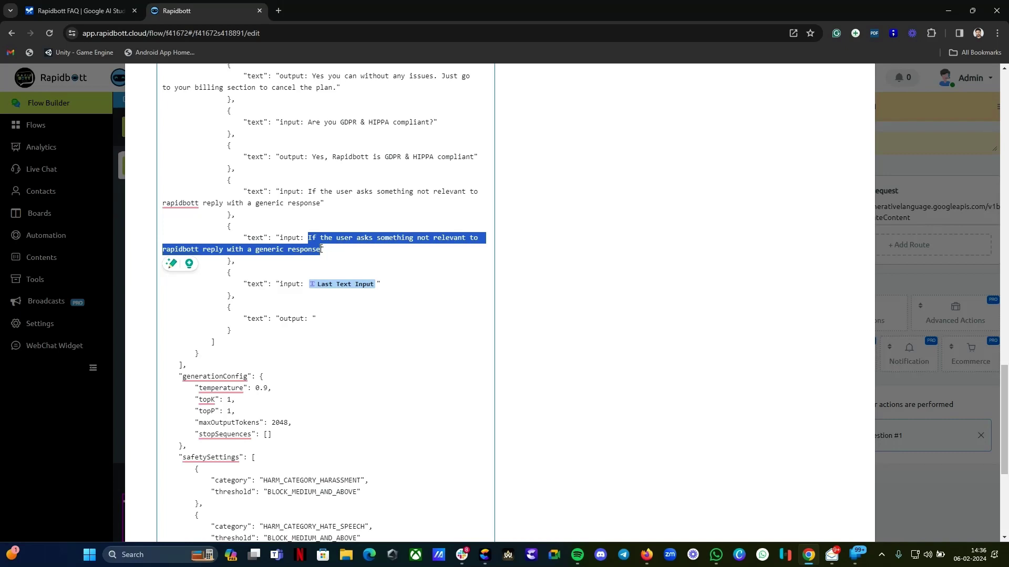
click(436, 264)
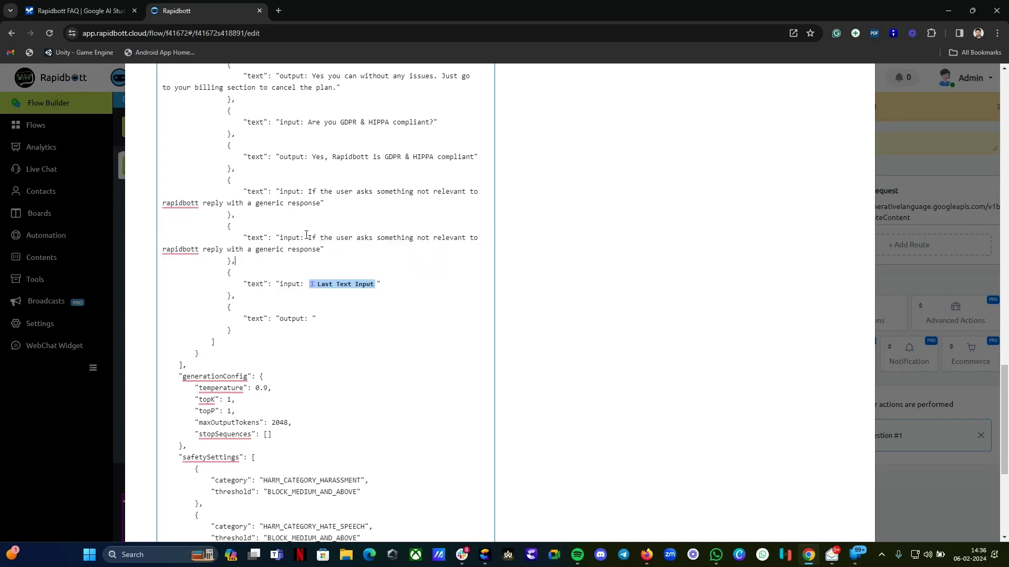
drag(309, 237, 229, 226)
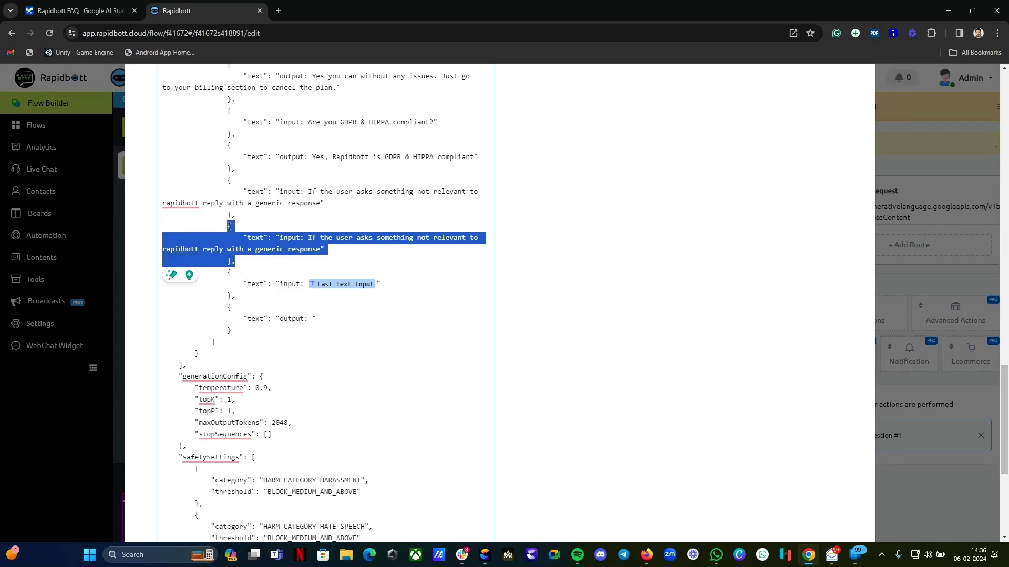
key(BackSpace)
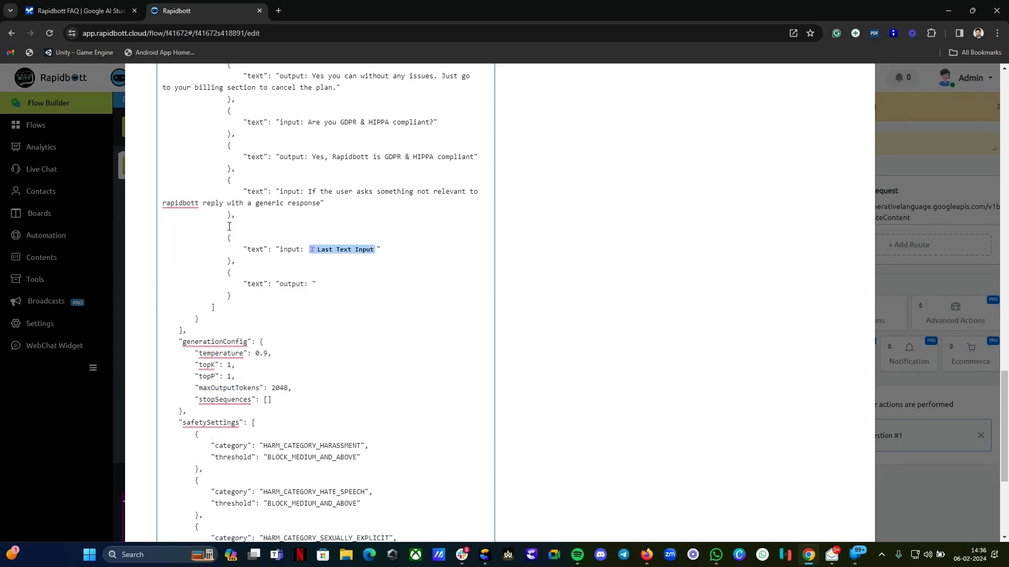
key(BackSpace)
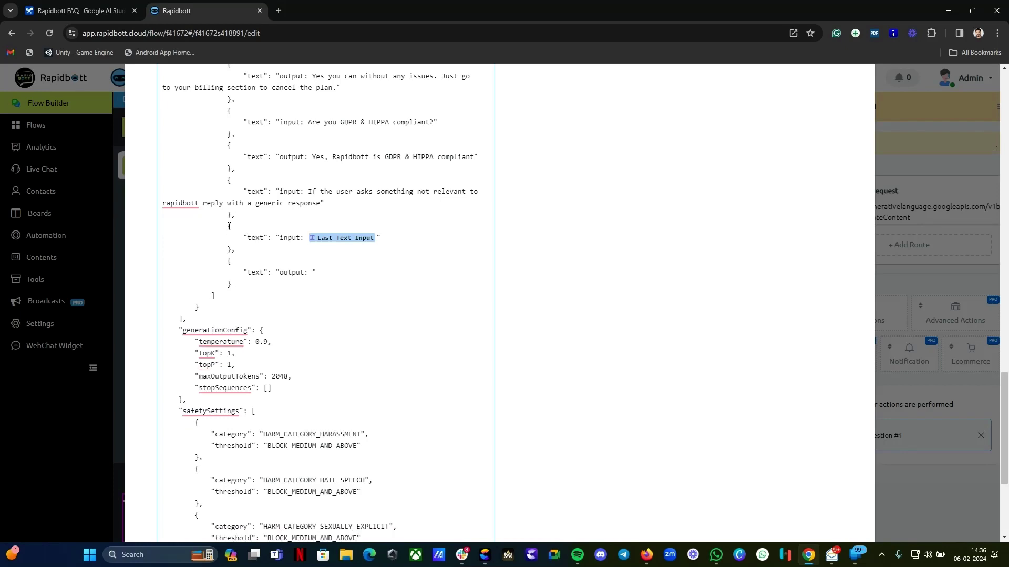
scroll(315, 389, down, 5)
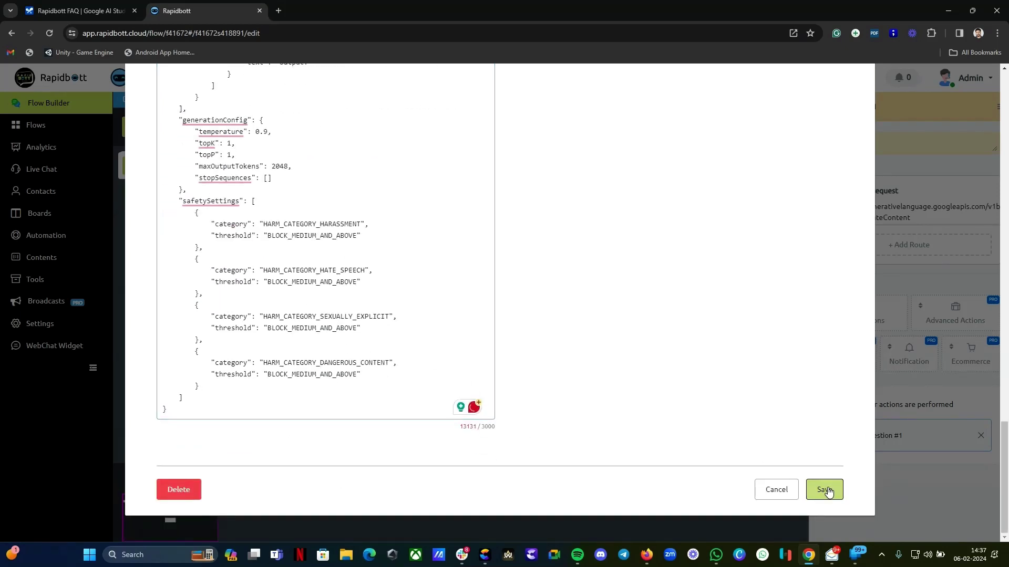
click(825, 489)
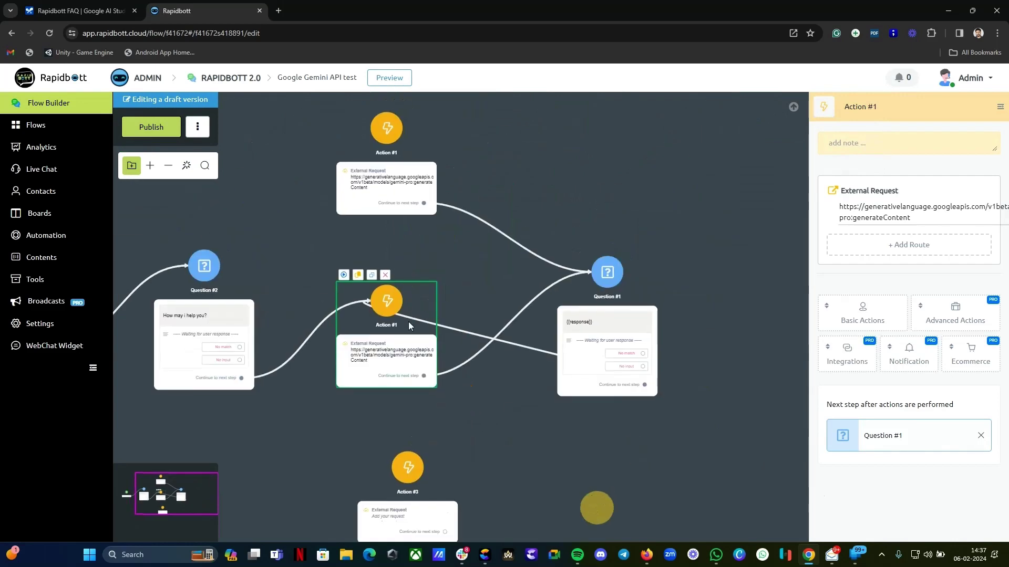
scroll(368, 341, up, 5)
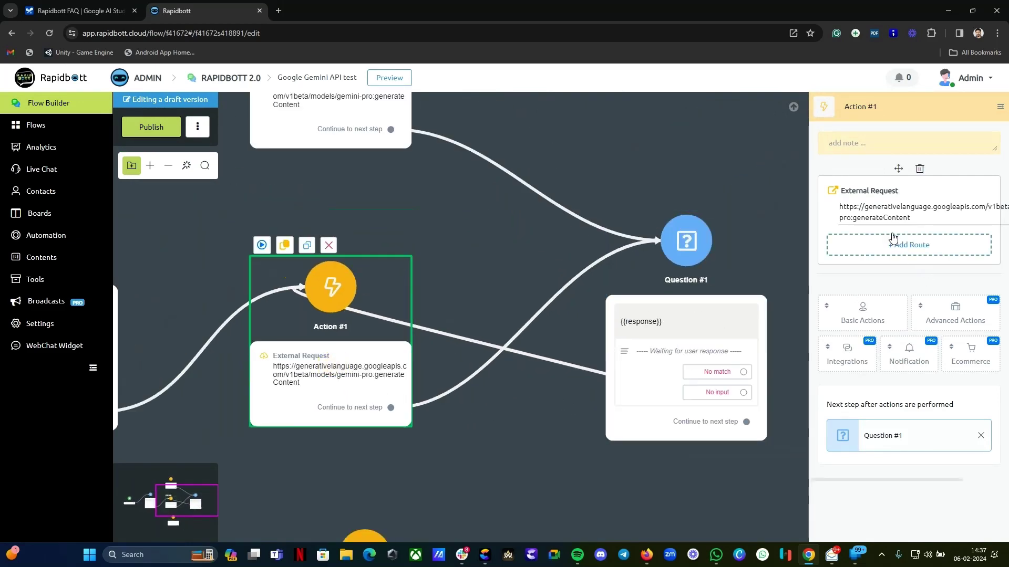
click(872, 212)
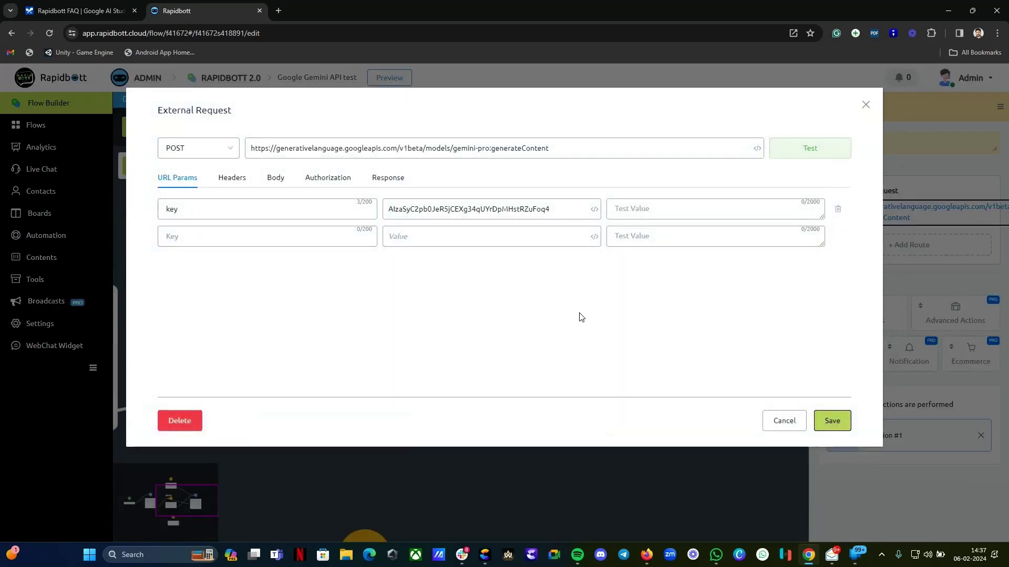
click(274, 176)
scroll(456, 350, down, 9)
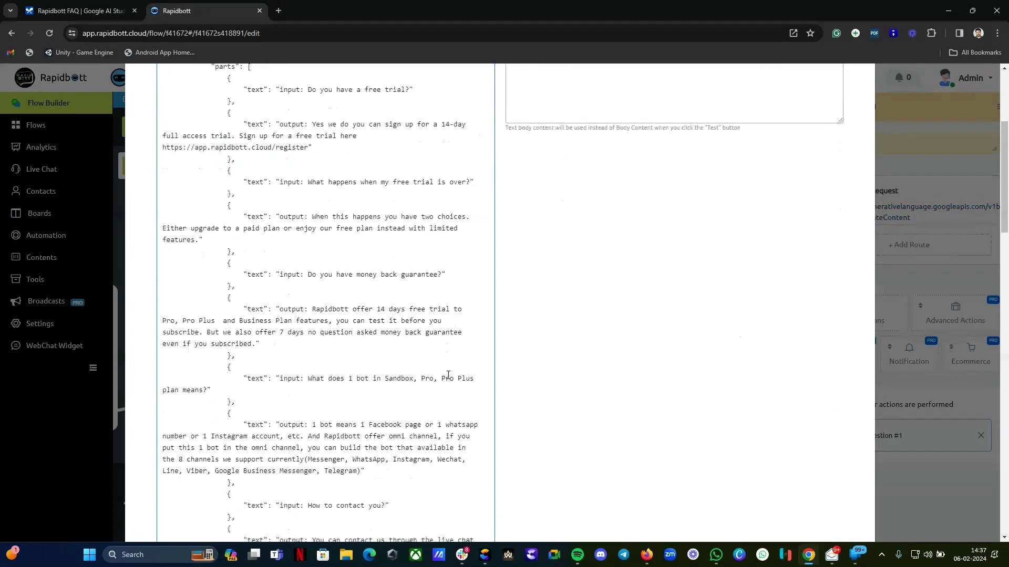
click(401, 345)
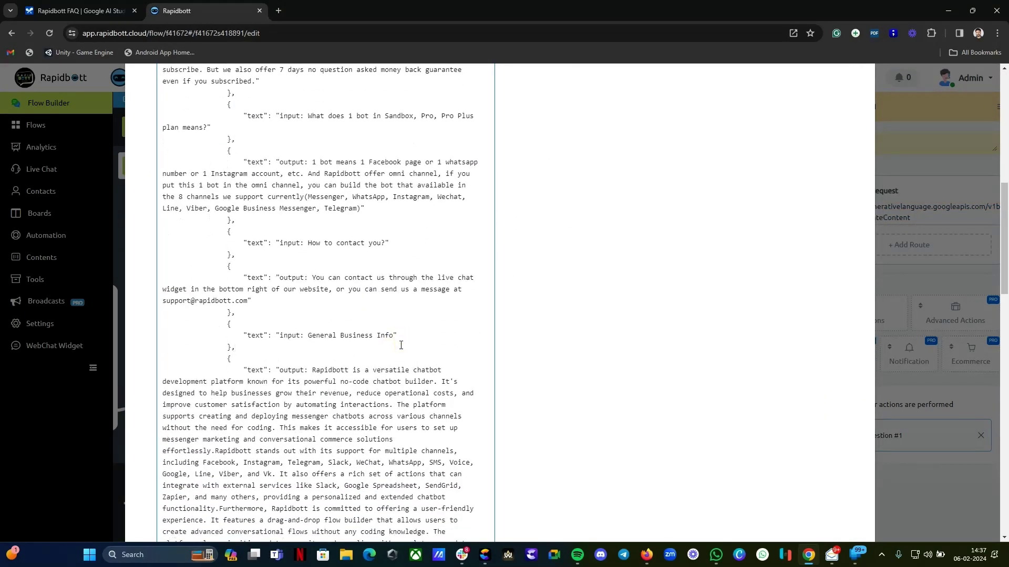
key(ctrl+a)
key(ctrl+c)
scroll(671, 349, up, 10)
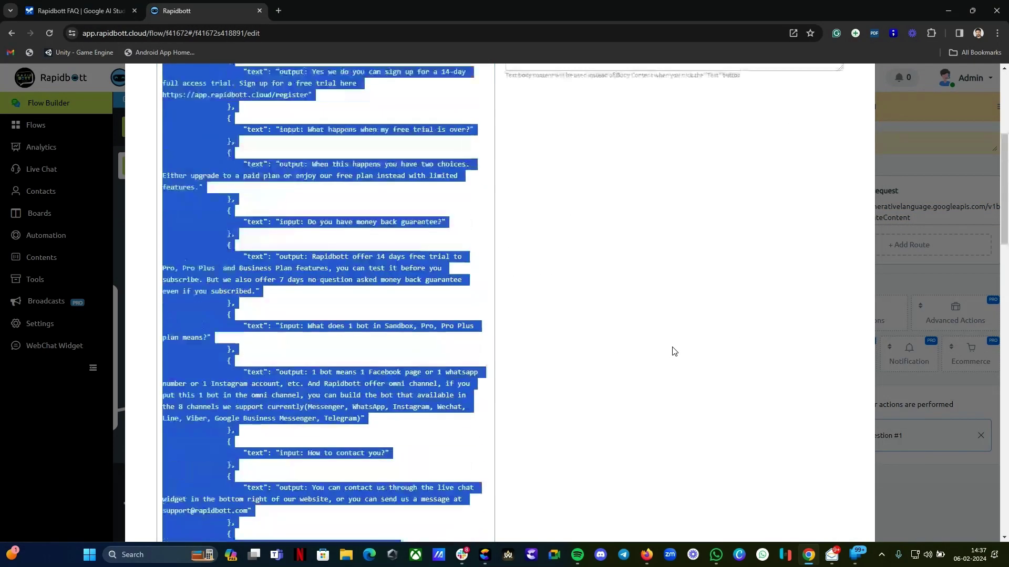
click(597, 270)
key(ctrl+v)
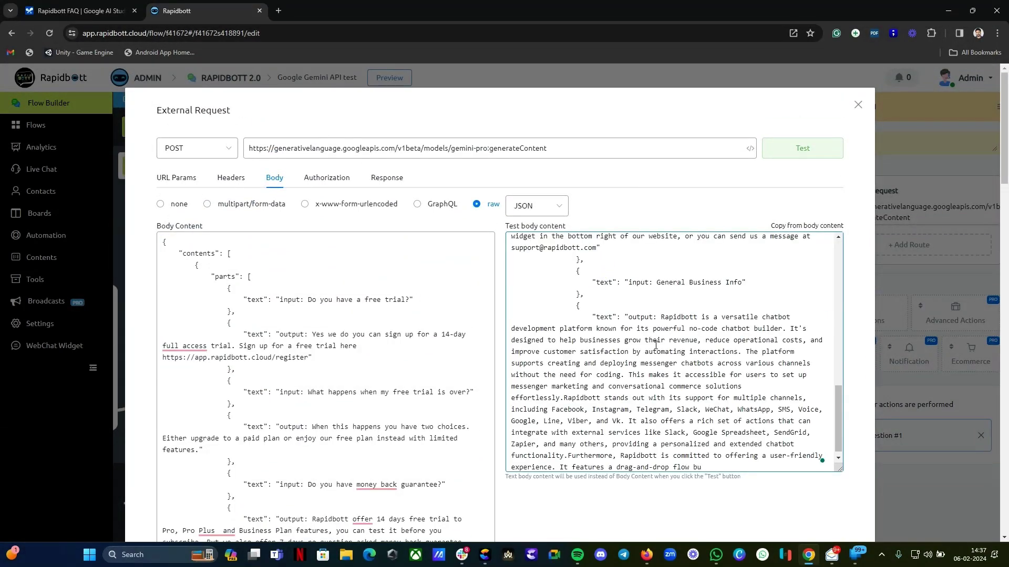
key(ctrl+a)
key(BackSpace)
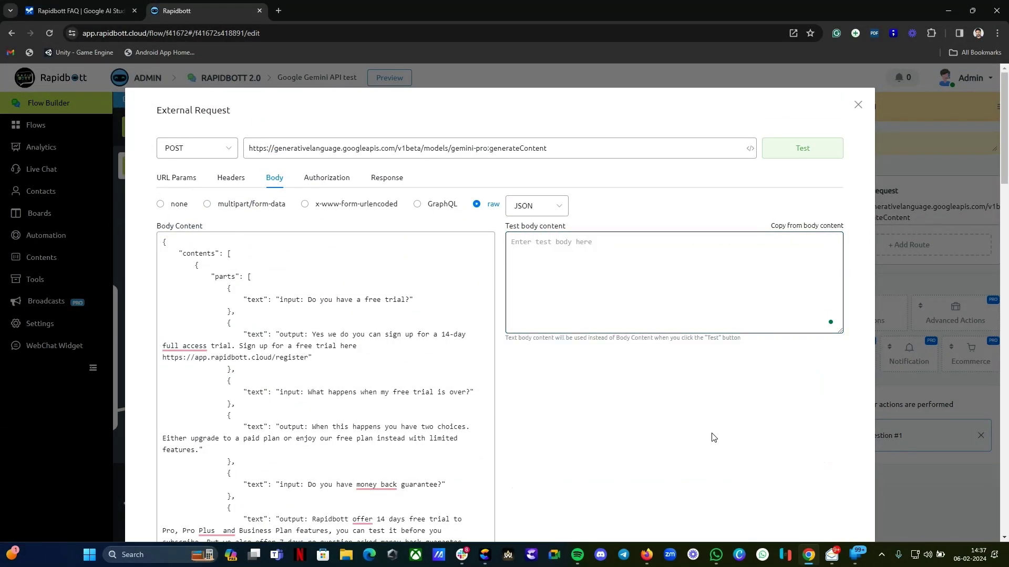
scroll(406, 288, down, 9)
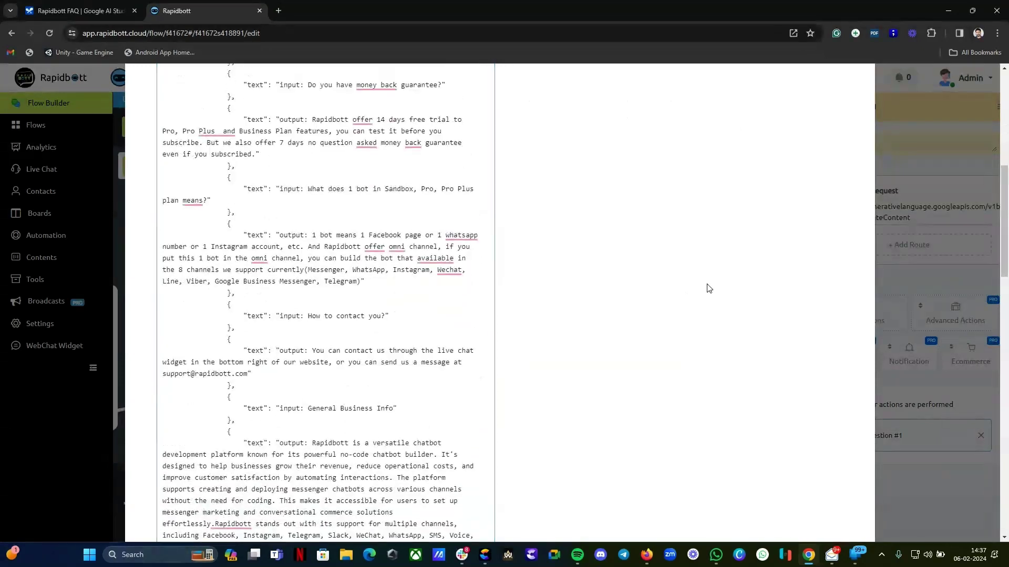
scroll(707, 286, up, 6)
scroll(637, 154, up, 2)
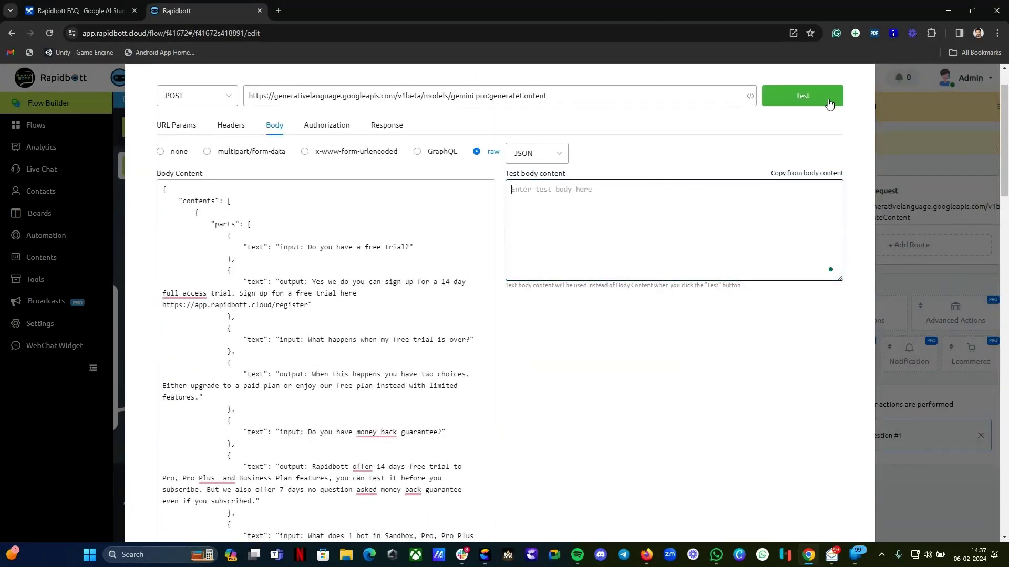
Test the Gemini request and set the JSON path to $.candidates[0].content.parts[0].text.
click(826, 100)
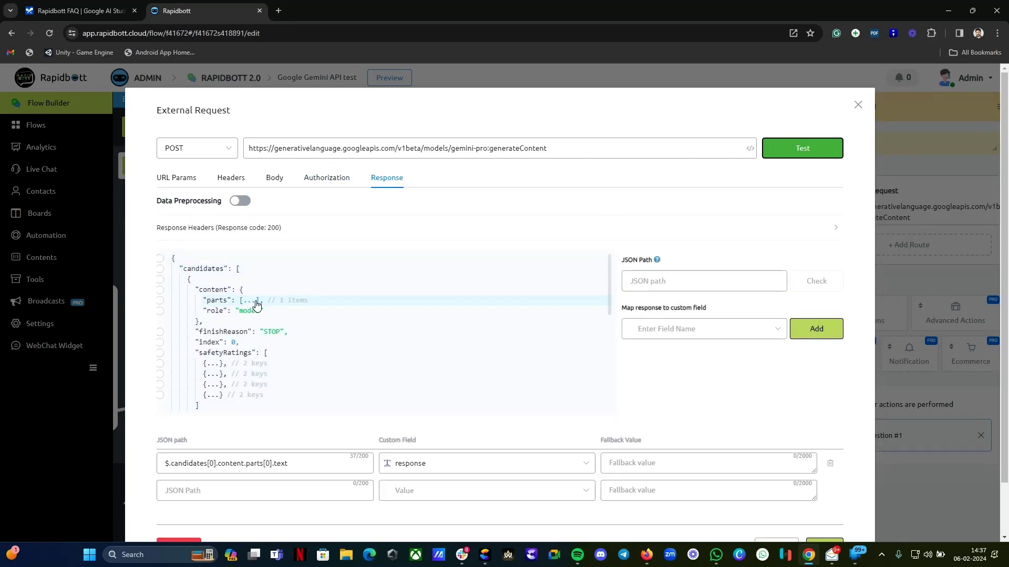
click(255, 304)
click(216, 312)
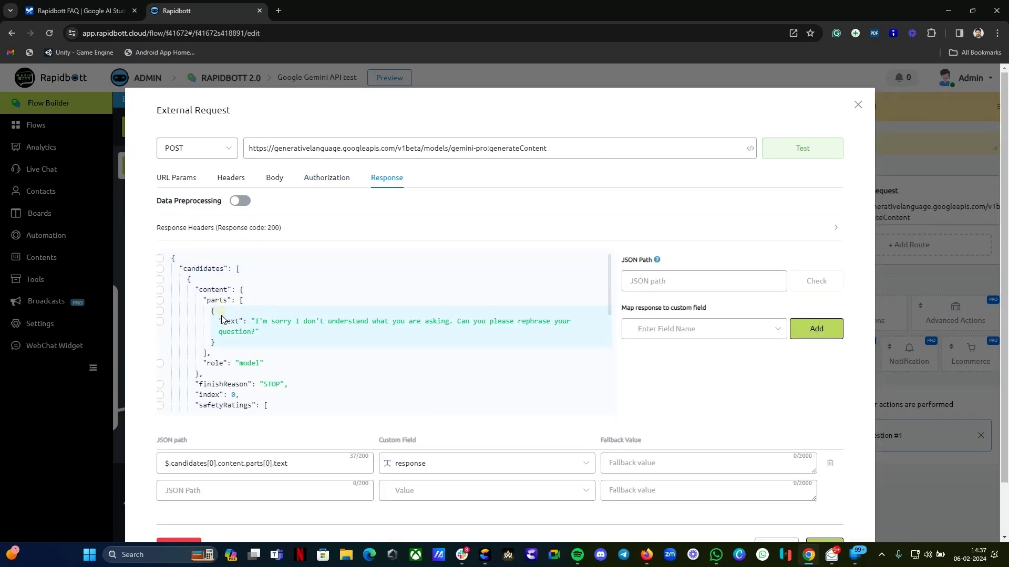
click(160, 321)
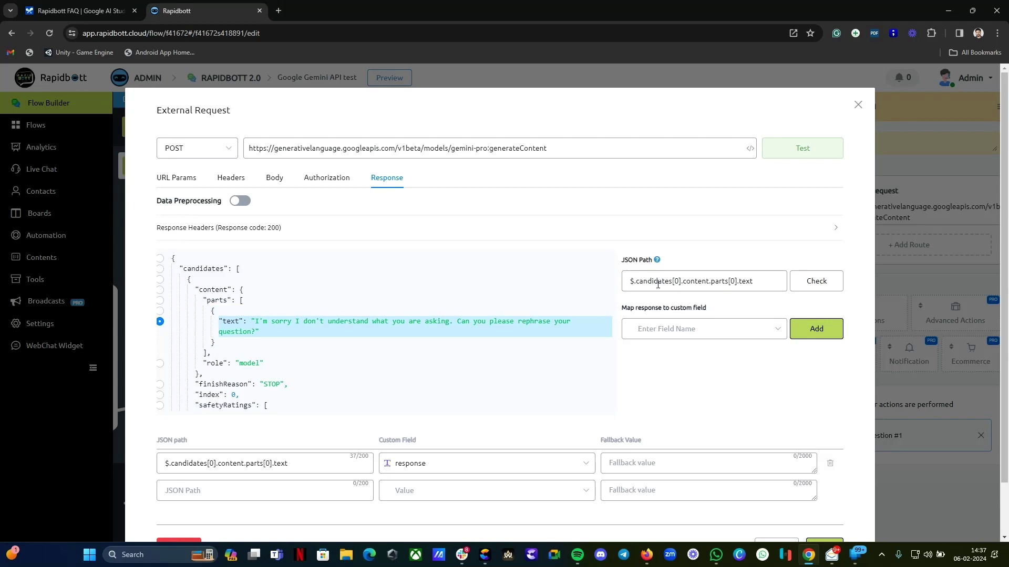
drag(630, 282, 756, 291)
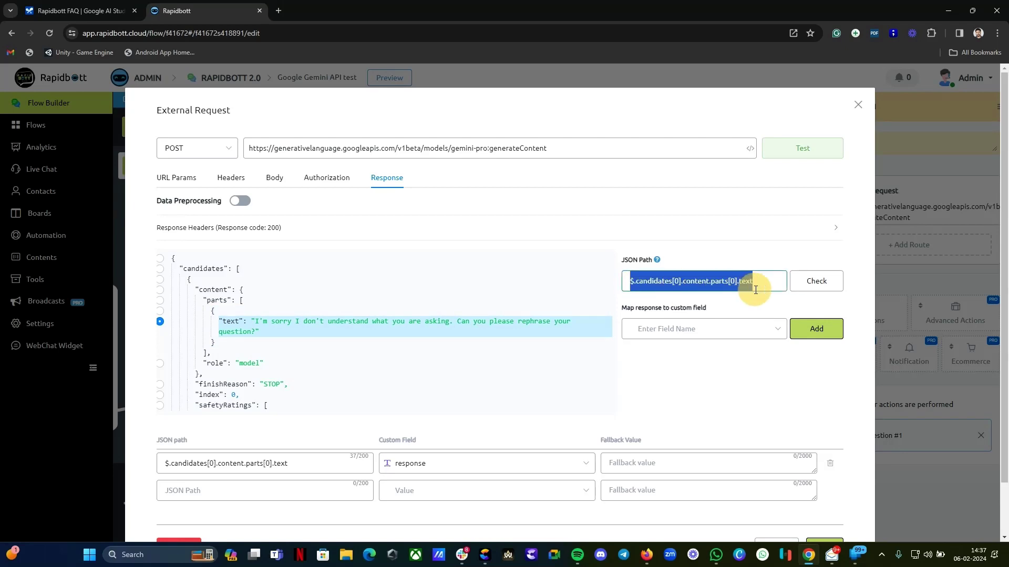
Try creating a 'respondse' custom field for the reply, then cancel it.
click(682, 329)
text(r)
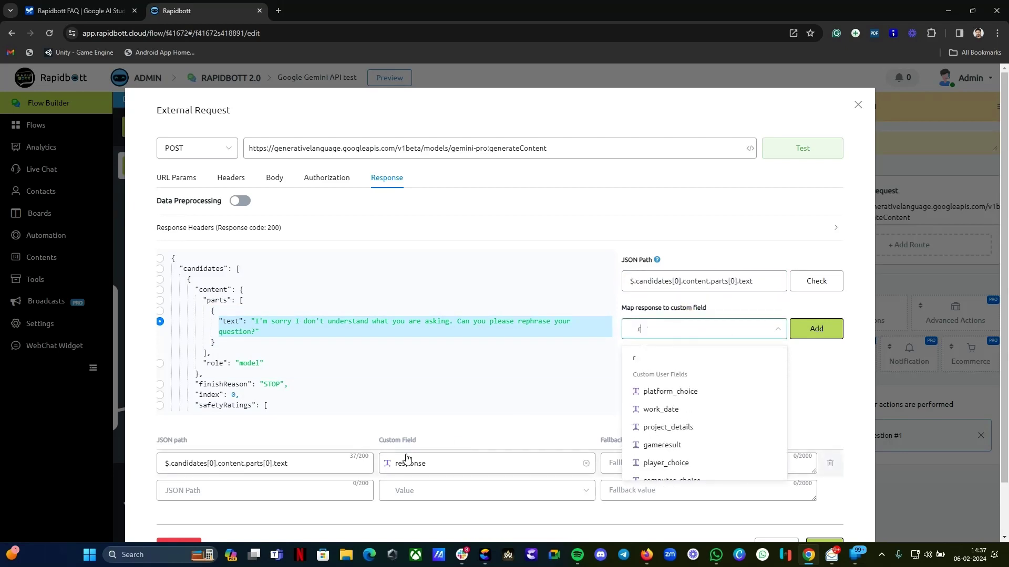
text(espondse)
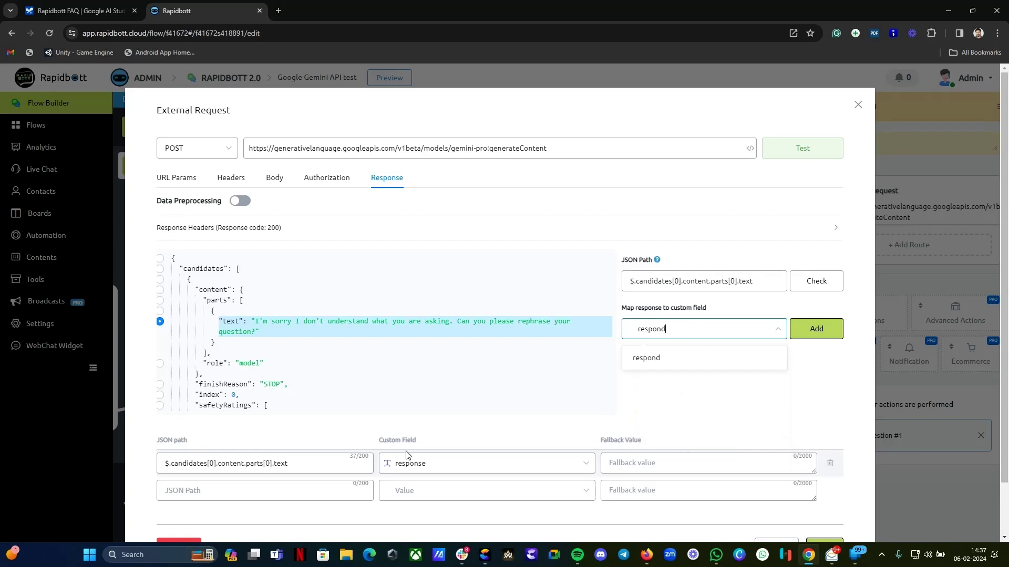
click(692, 360)
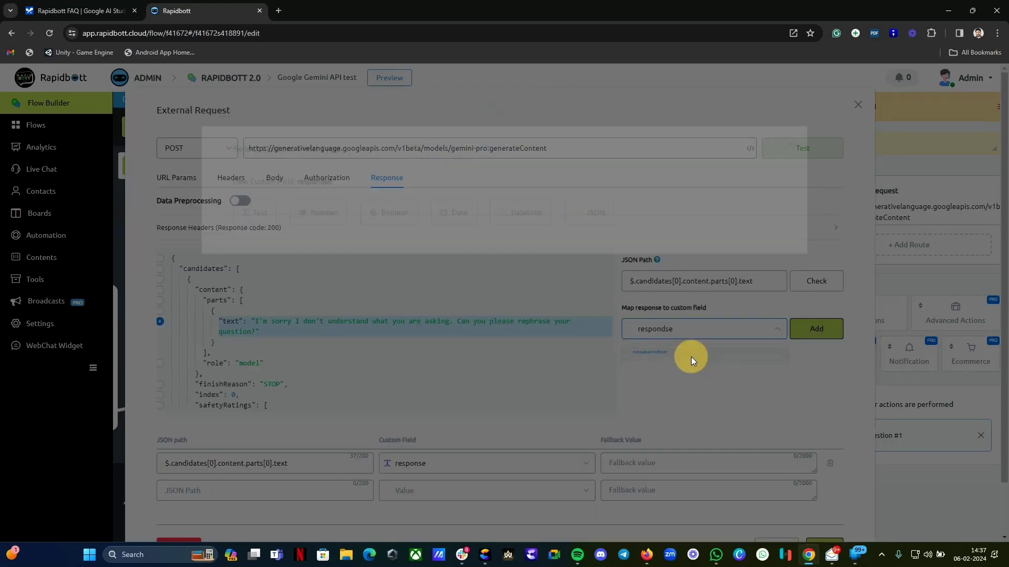
click(788, 154)
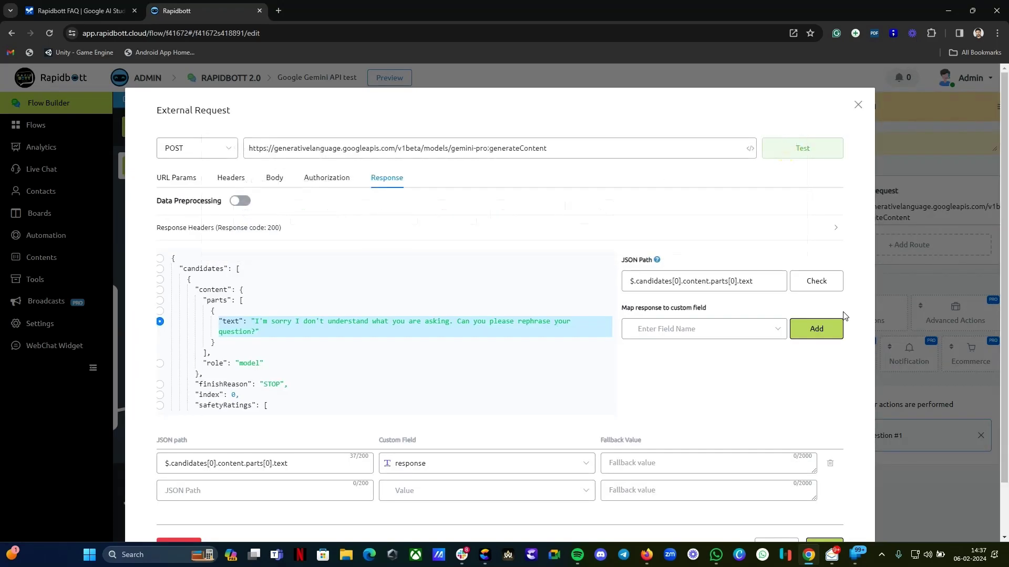
scroll(802, 378, down, 1)
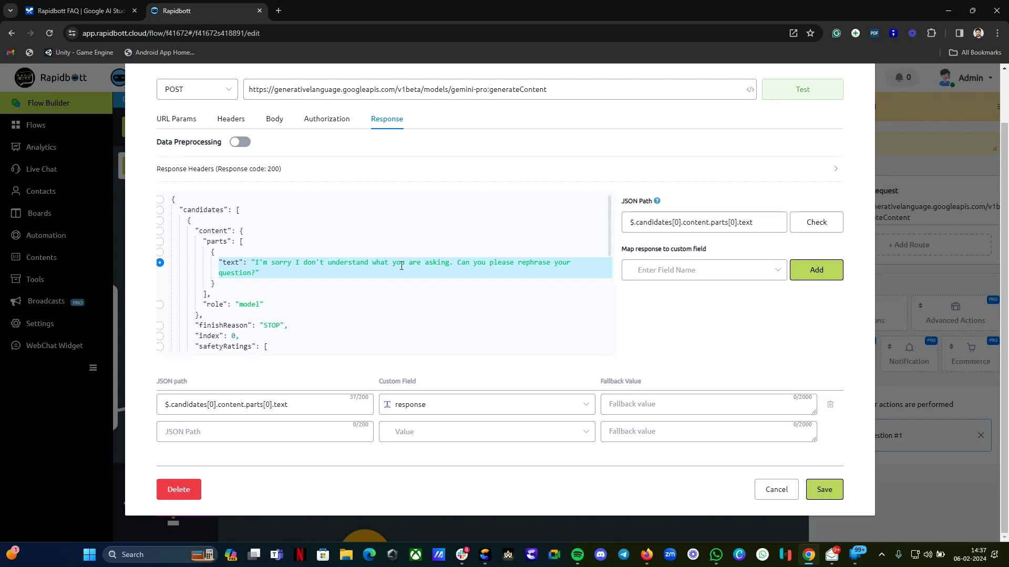
Save the External Request and confirm Question #1 replies with the {{response}} text.
click(832, 498)
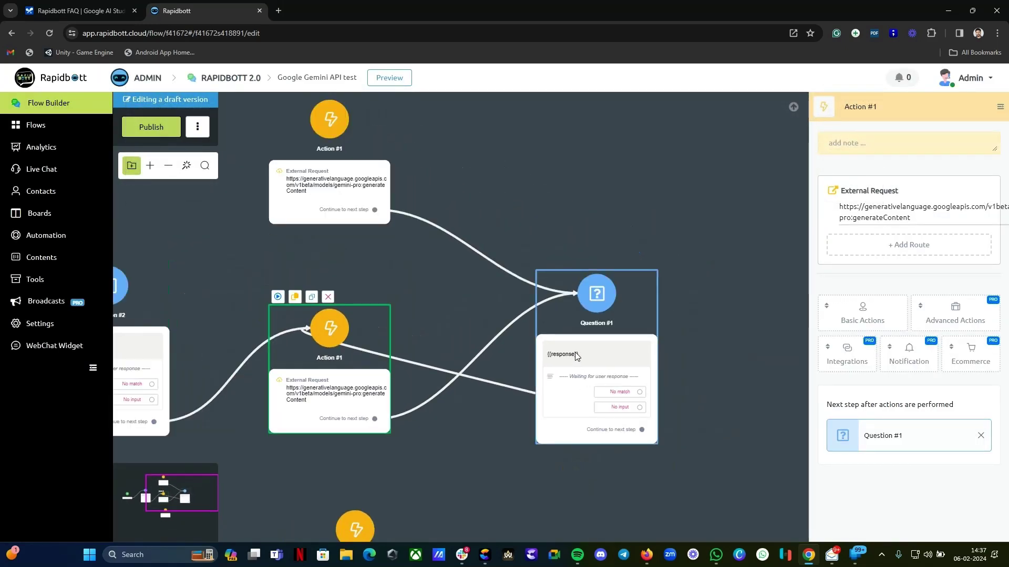
click(589, 361)
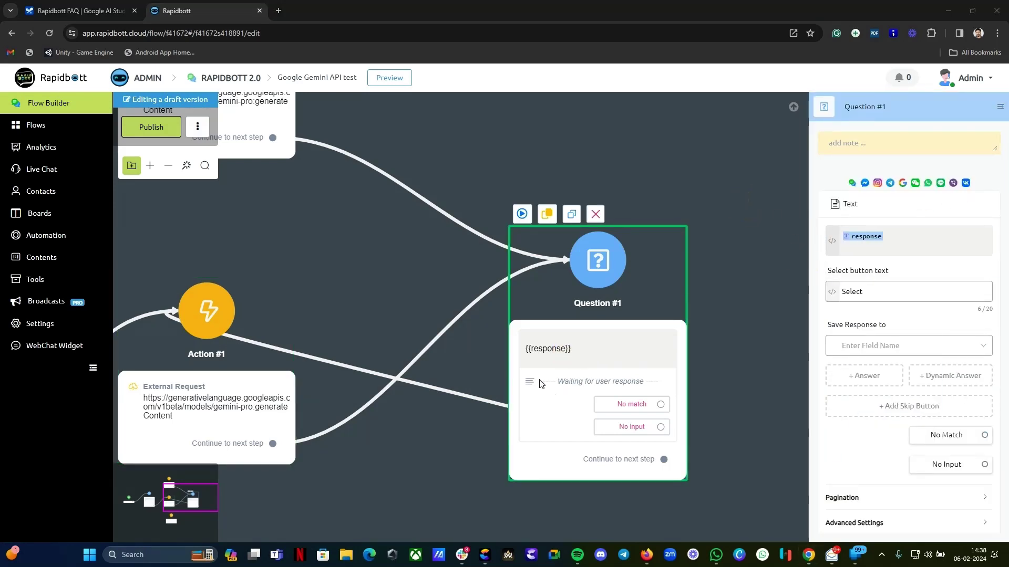
scroll(544, 352, up, 2)
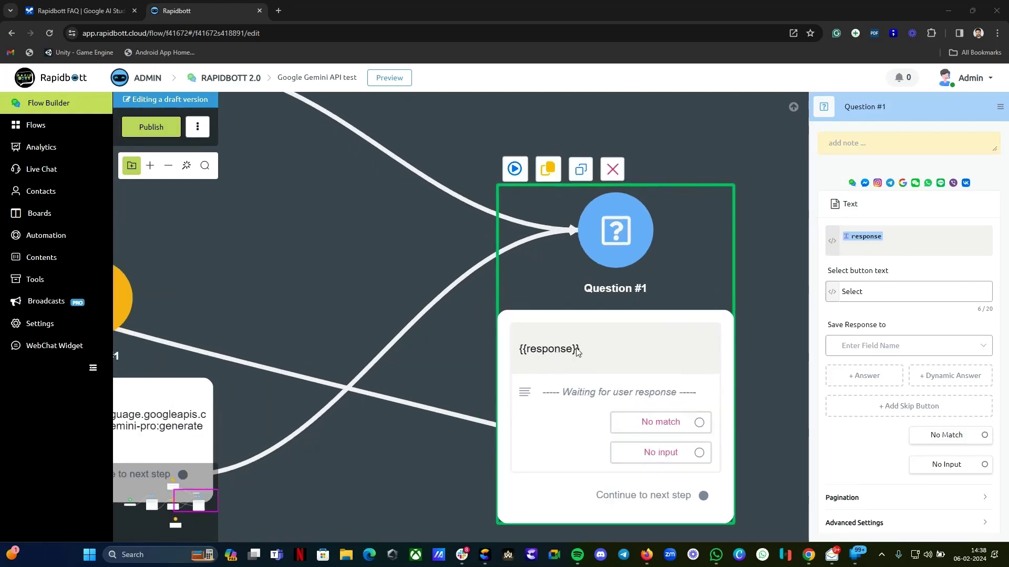
scroll(901, 265, down, 7)
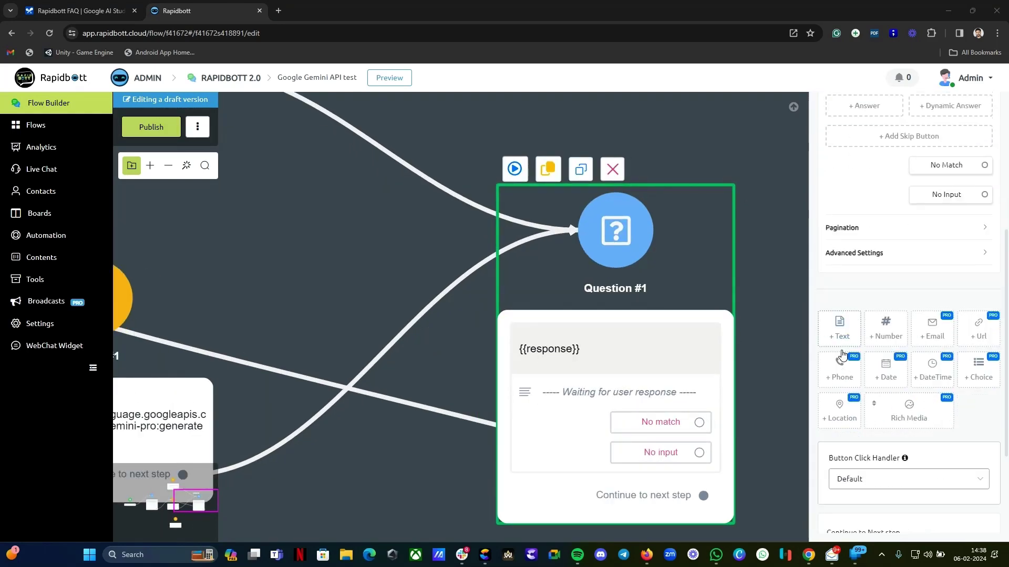
scroll(901, 264, up, 4)
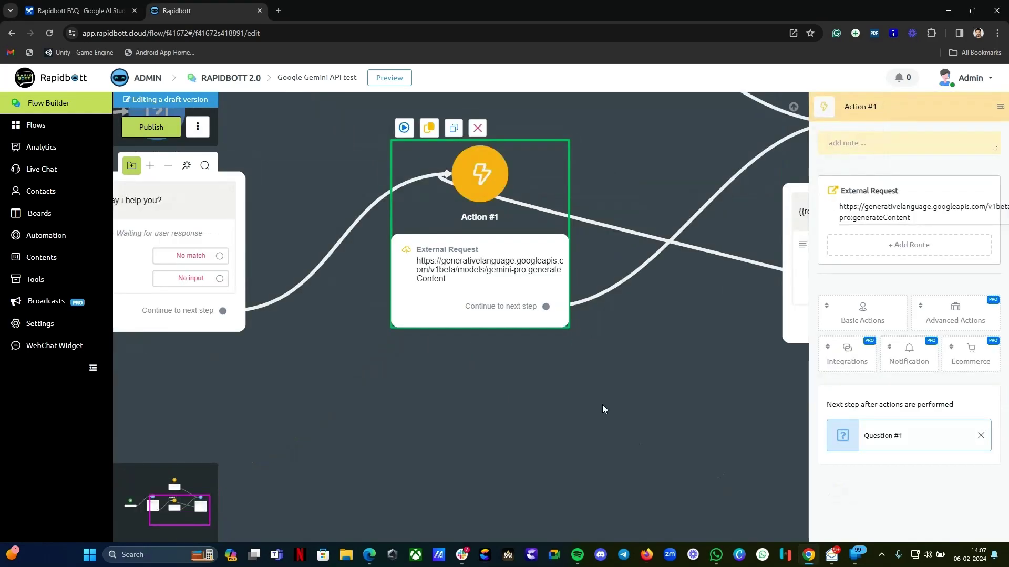
scroll(603, 408, down, 4)
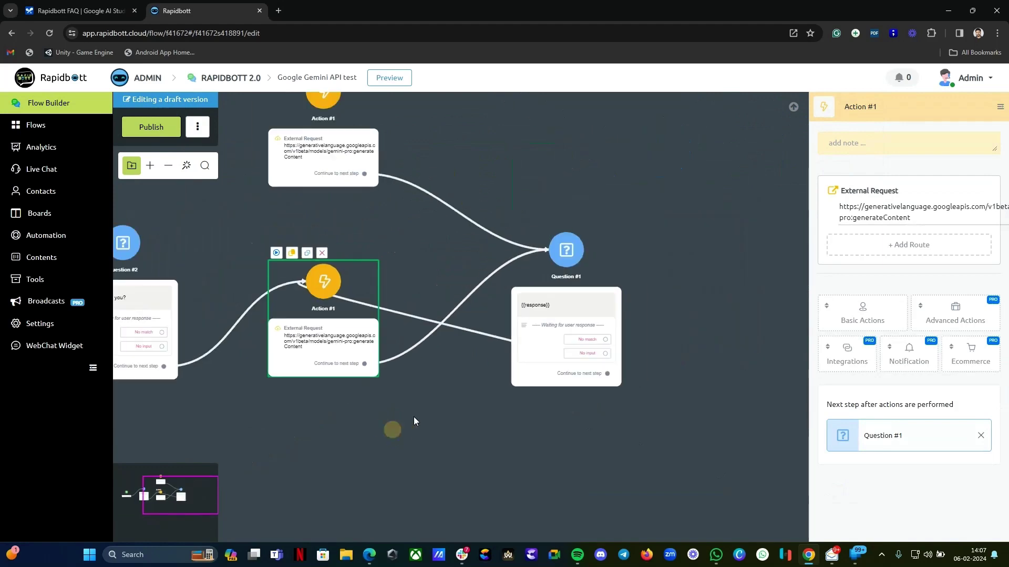
Open the bot in a popup preview chat and position the chat window on the canvas.
click(400, 80)
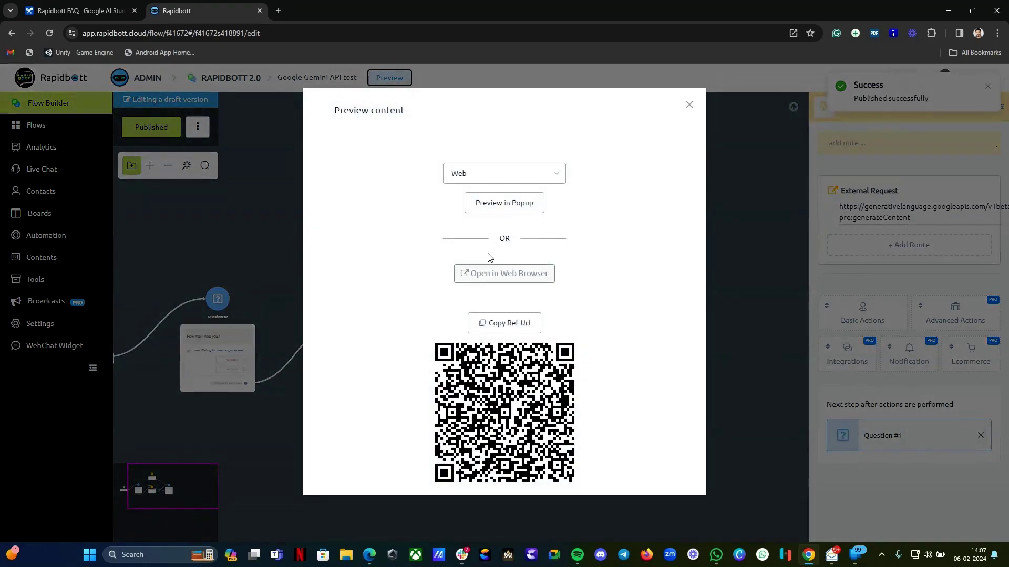
click(514, 204)
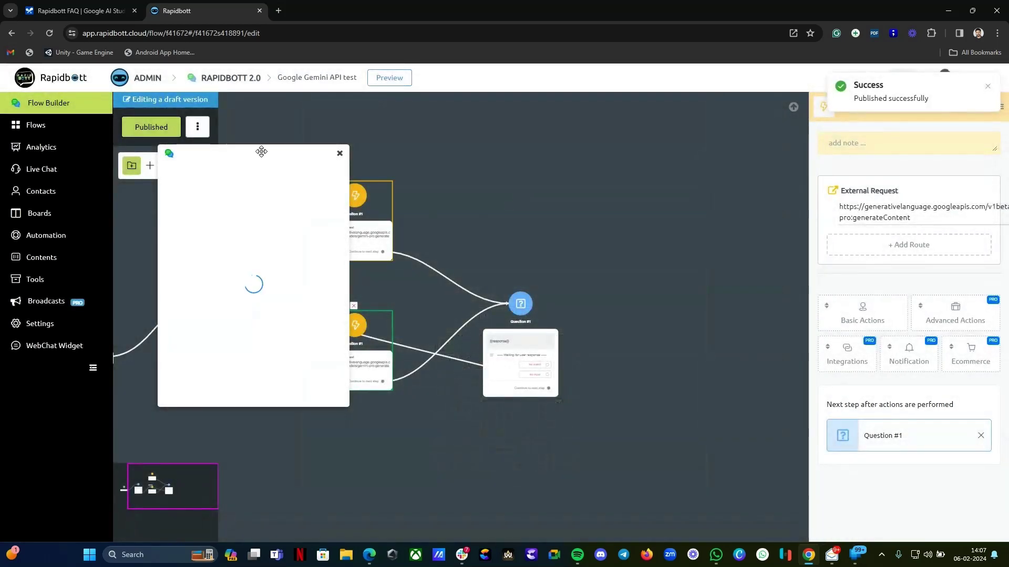
drag(259, 150, 576, 153)
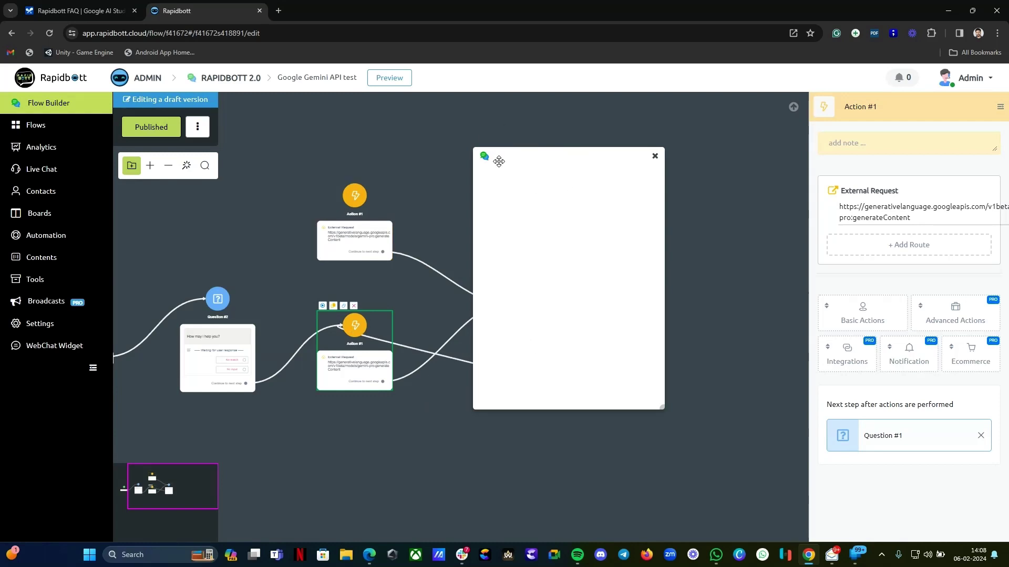
drag(497, 174, 258, 320)
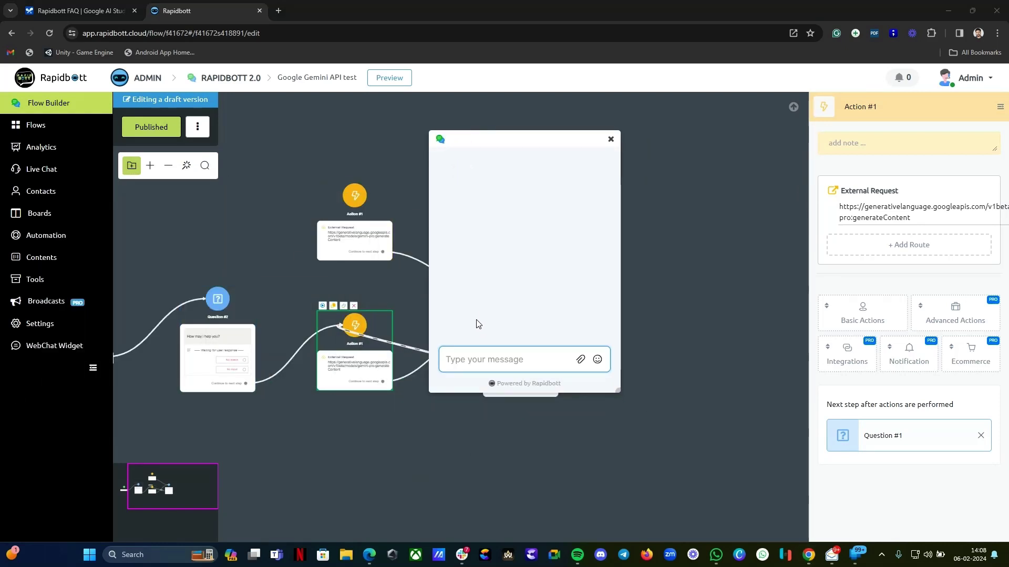
Ask the preview bot "What is rapidbott?".
click(502, 359)
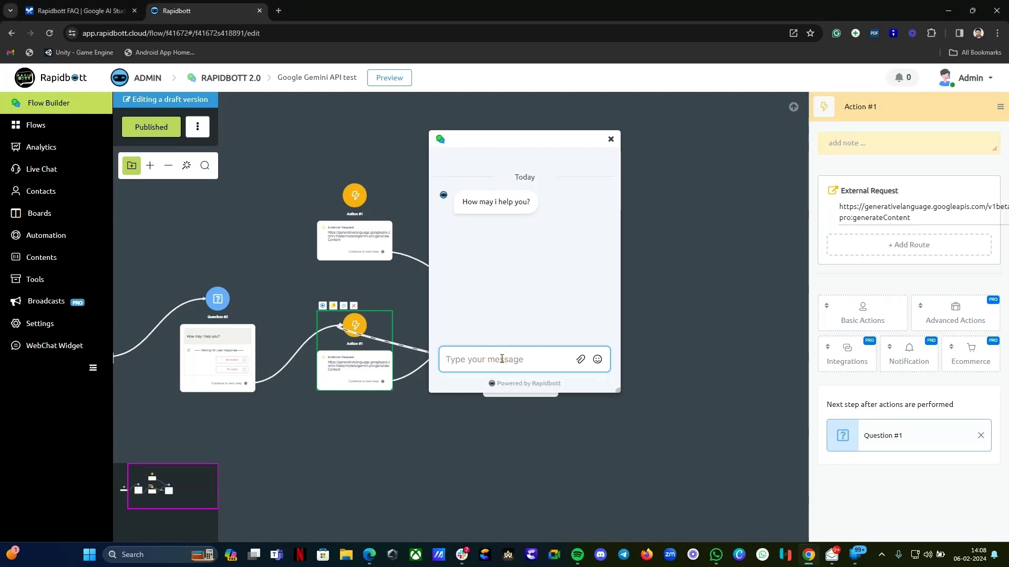
text(Wgh)
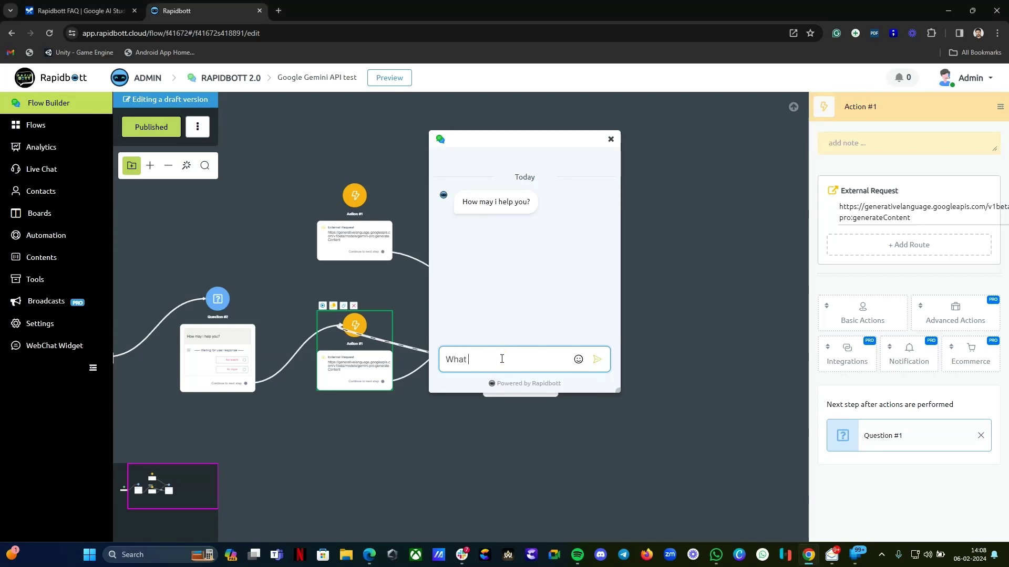
text(s ra)
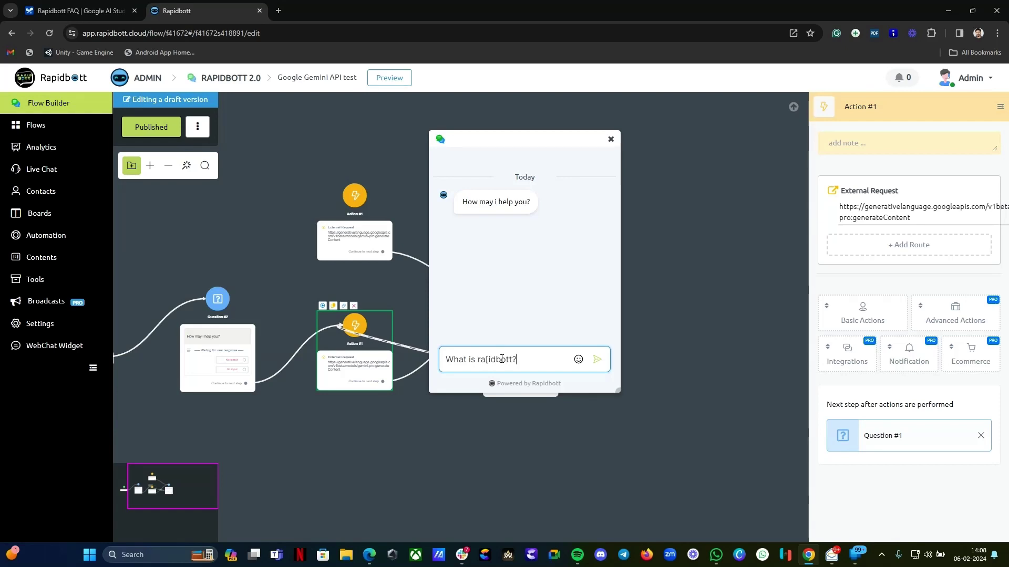
key(BackSpace)
text(p)
key(Return)
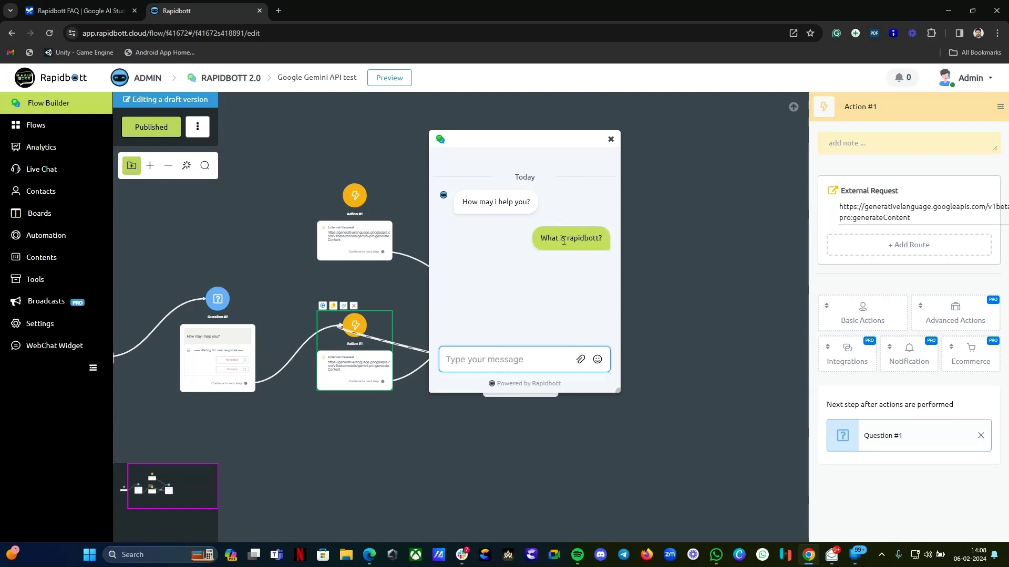
Ask the bot whether it offers a free trial and review its answer.
drag(492, 139, 639, 143)
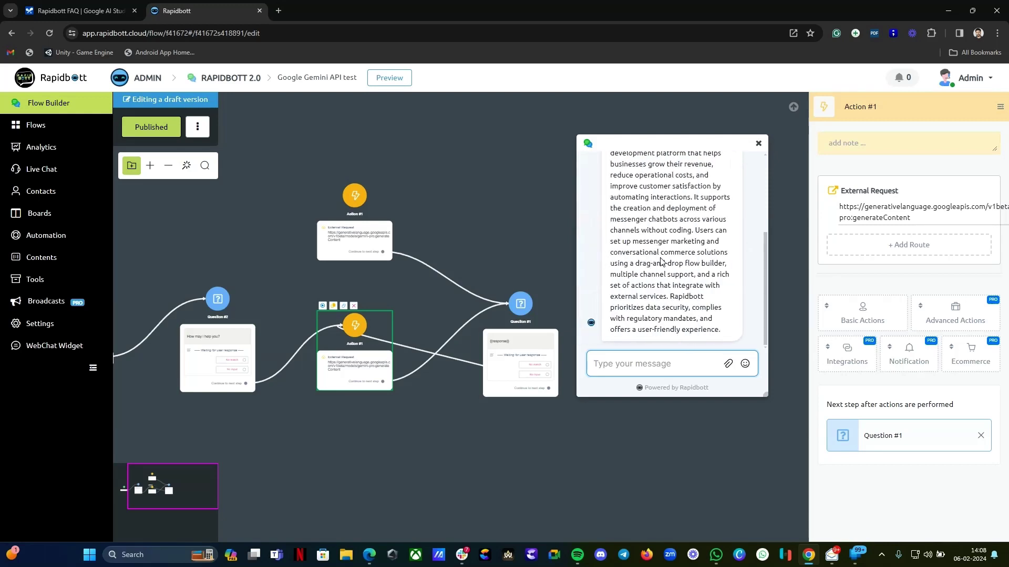
scroll(661, 262, up, 3)
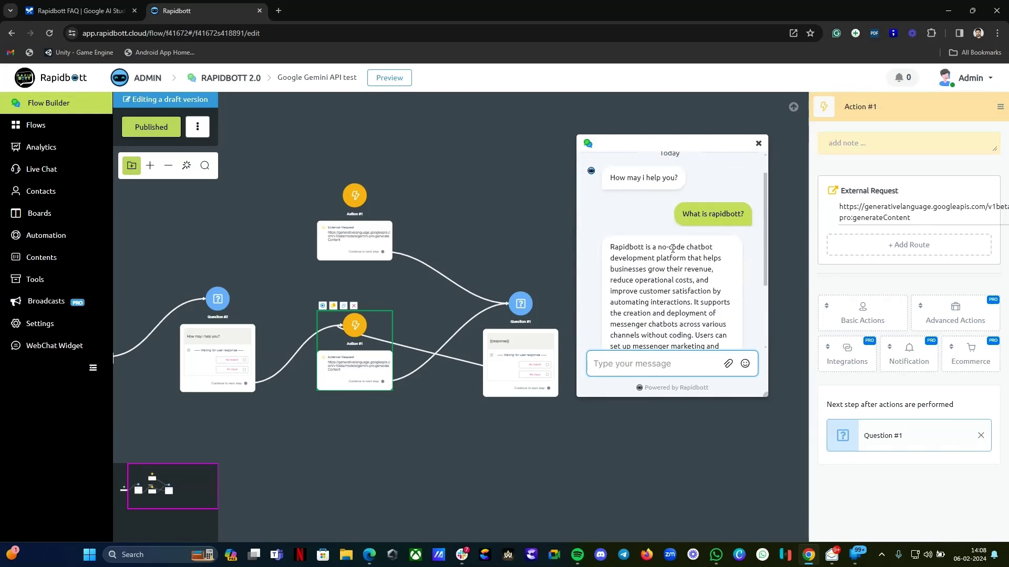
scroll(646, 255, down, 3)
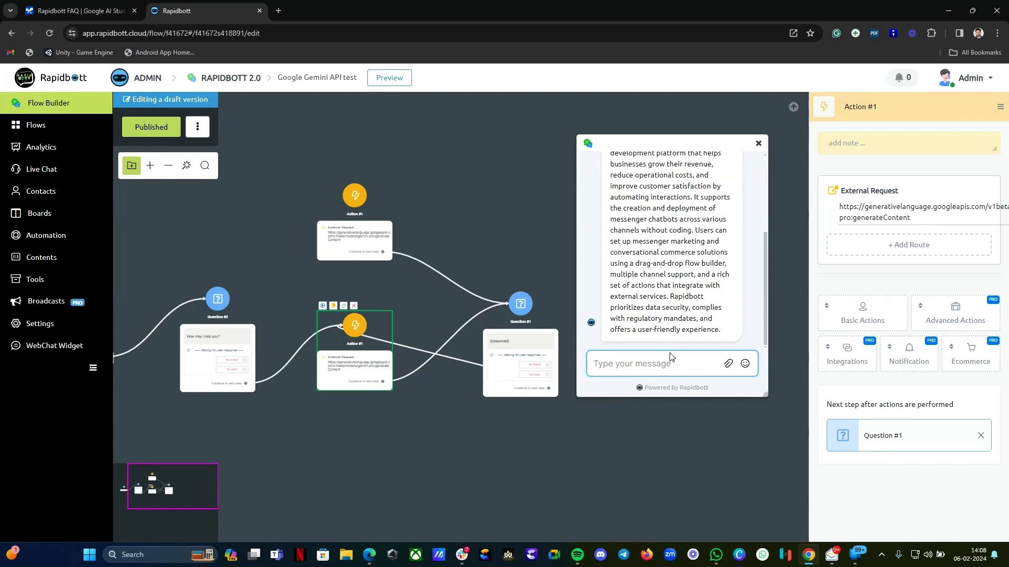
text(Do you offe)
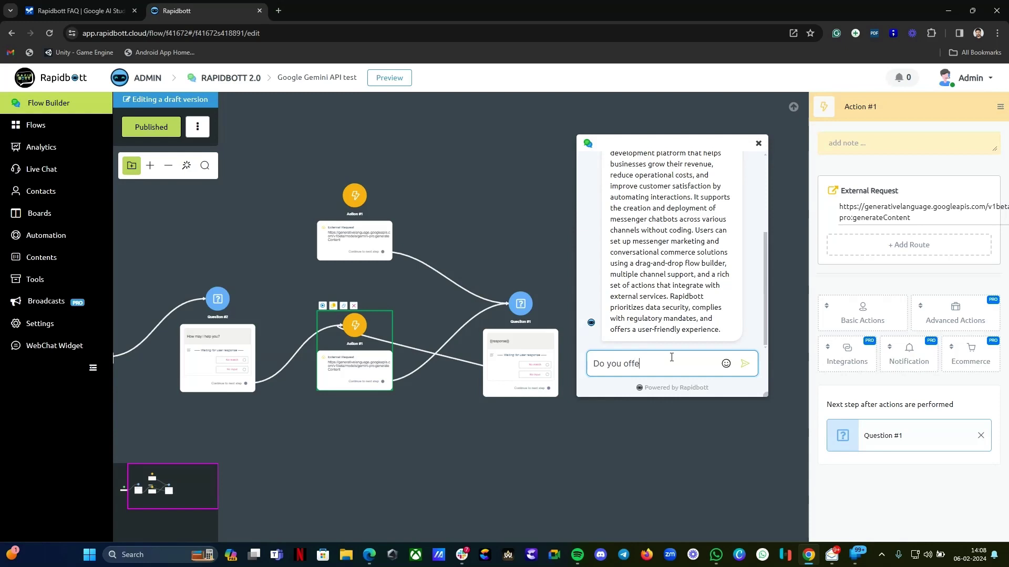
text(r free trial)
key(Return)
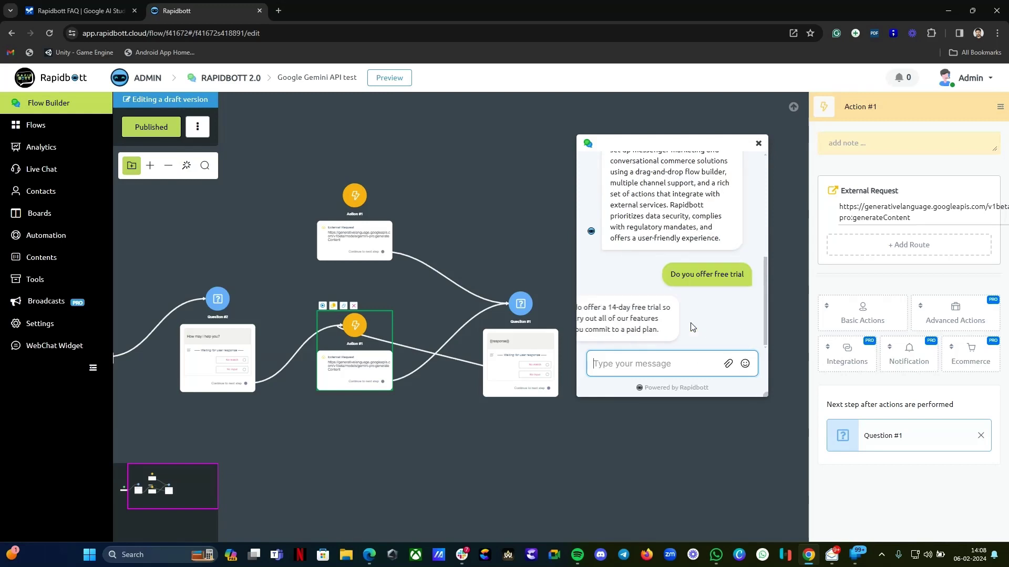
drag(614, 307, 728, 331)
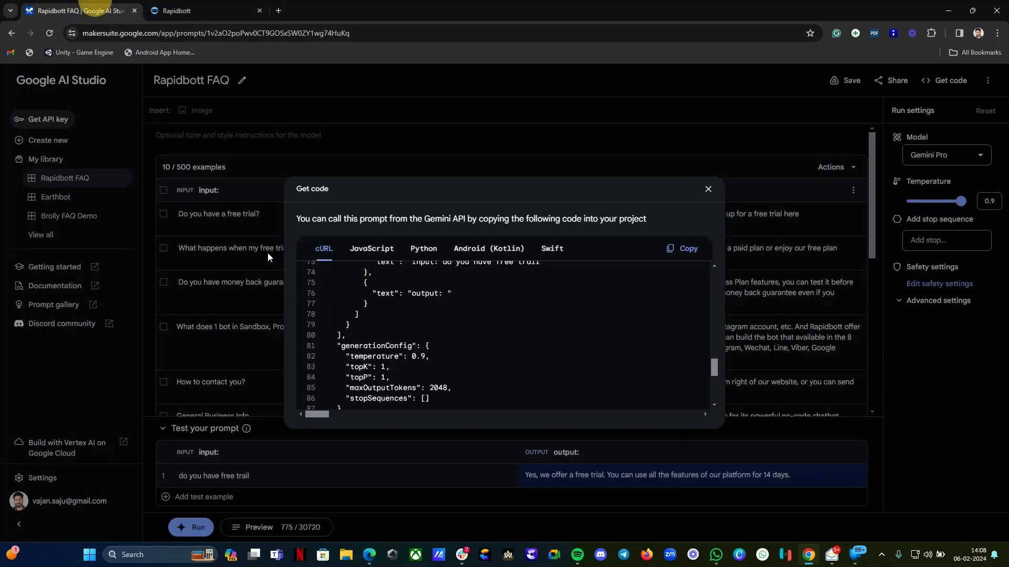
Close the Get code dialog and copy the example question 'Do you have money back guarantee?'.
click(95, 10)
click(707, 189)
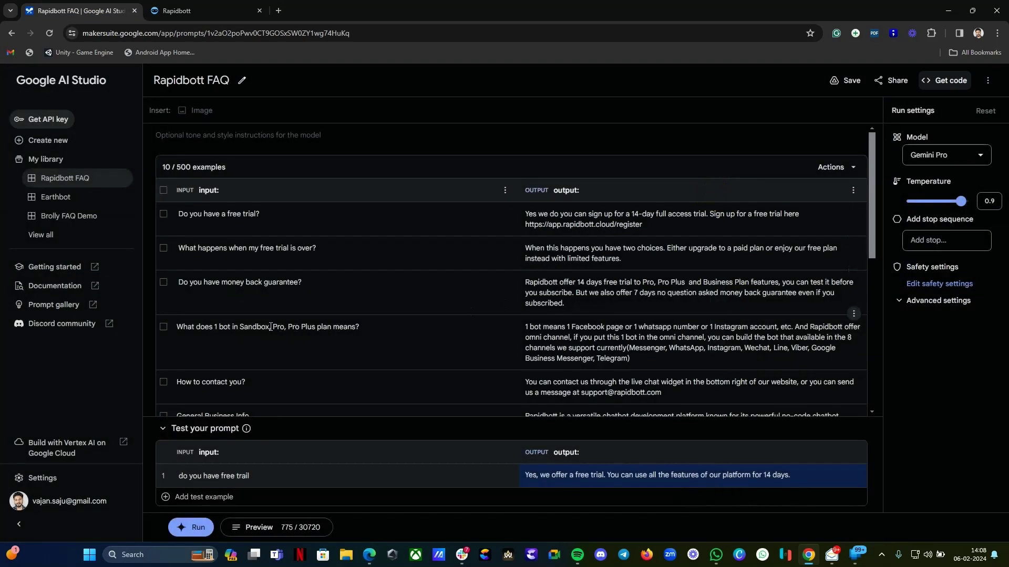
click(277, 284)
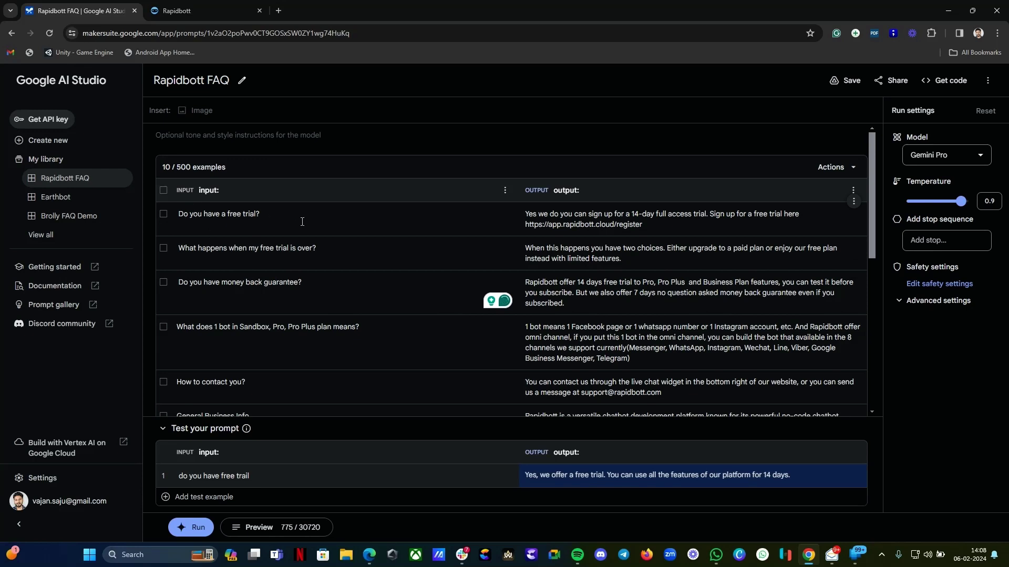
drag(649, 226, 530, 207)
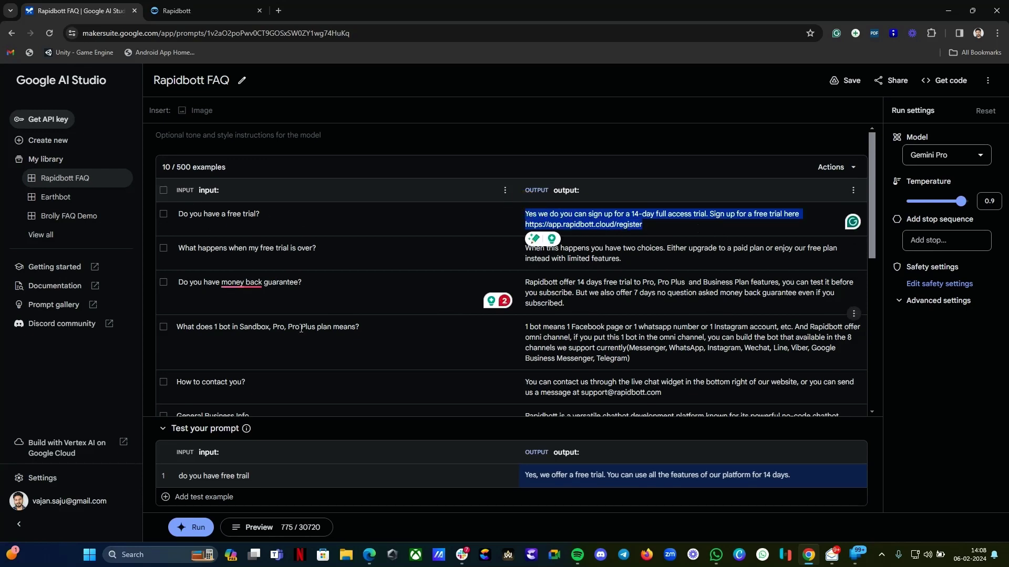
triple_click(244, 278)
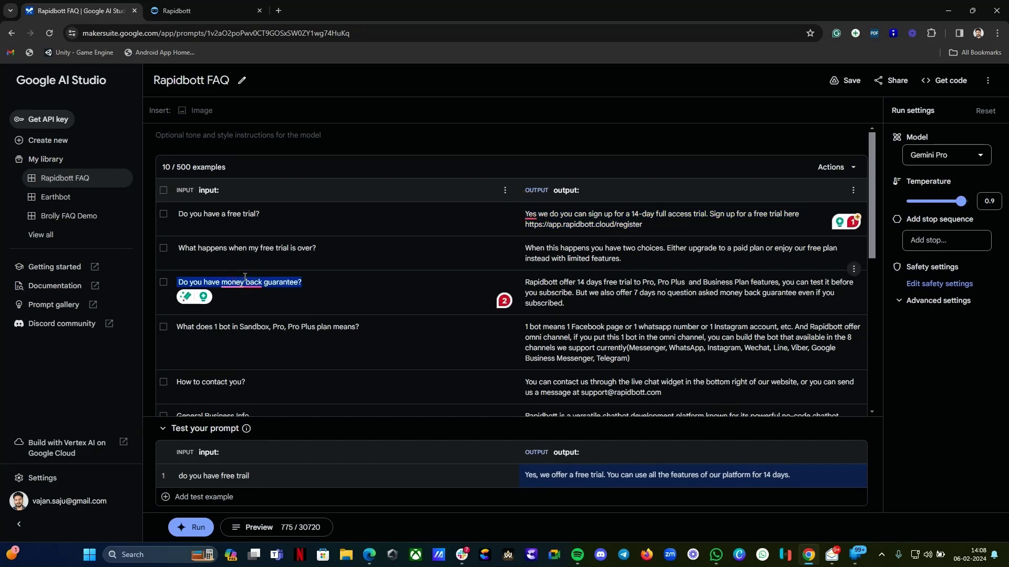
key(ctrl+c)
Paste 'Do you have money back guarantee?' into the Rapidbott preview chat and send it.
click(176, 11)
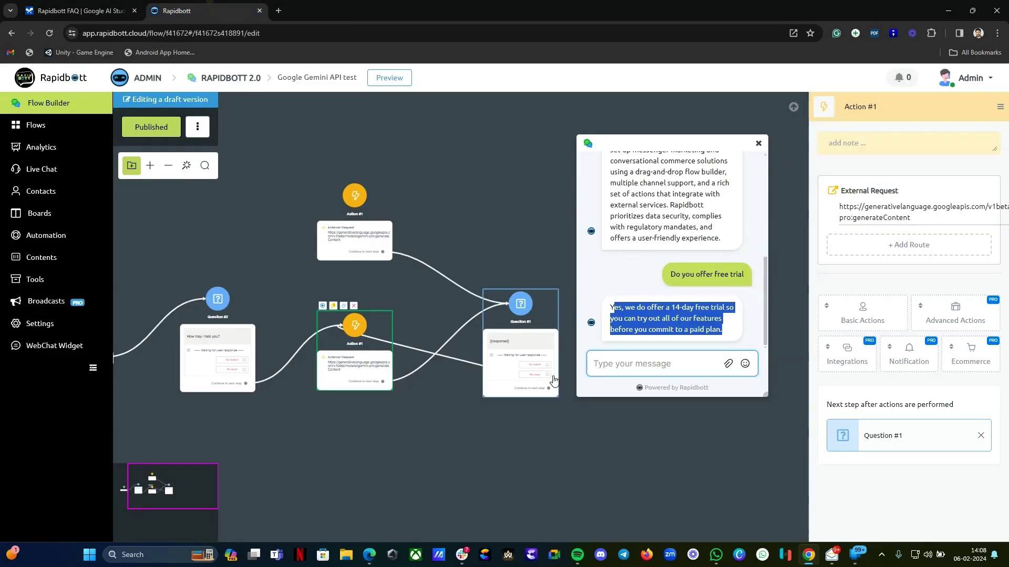
click(645, 360)
key(ctrl+v)
key(Return)
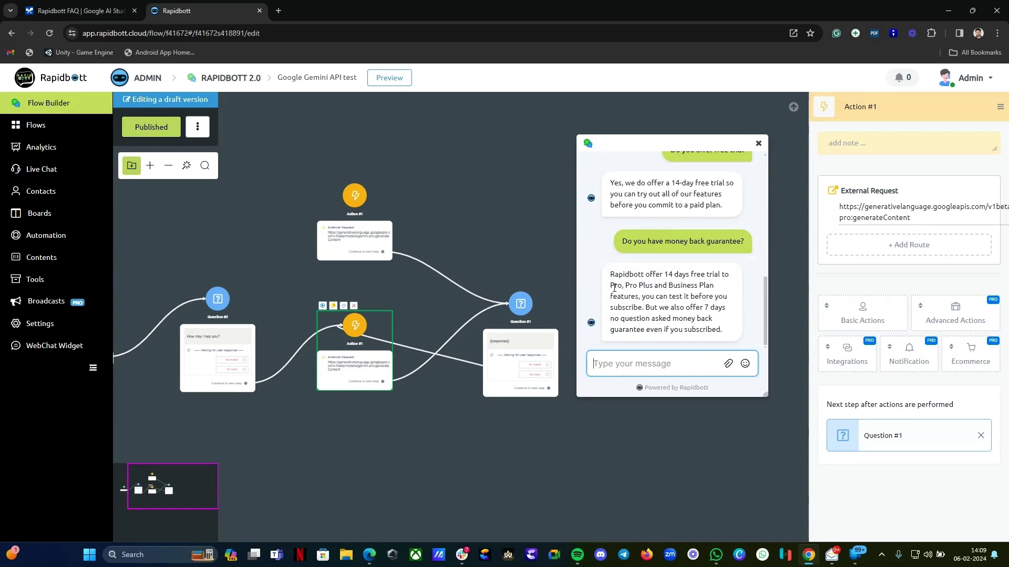
Copy 'How to contact you?' from the AI Studio examples and send it in the preview chat.
key(ctrl+shift+Tab)
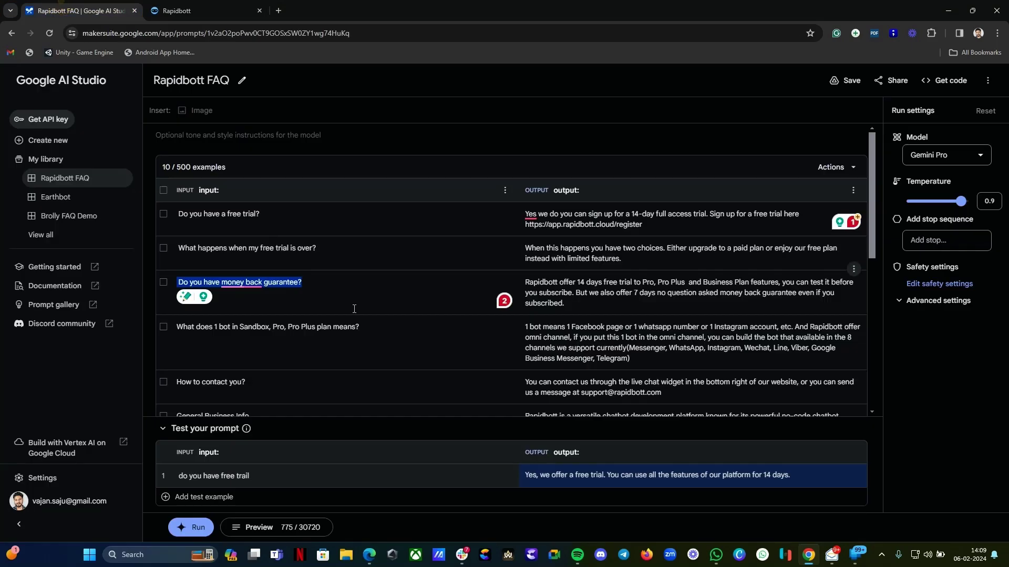
scroll(641, 321, down, 3)
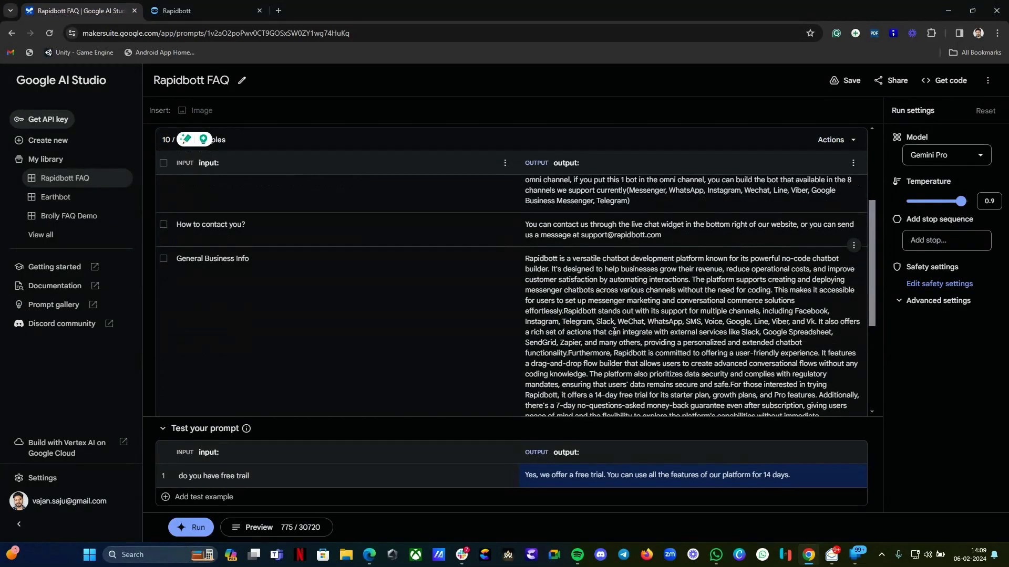
scroll(704, 287, up, 1)
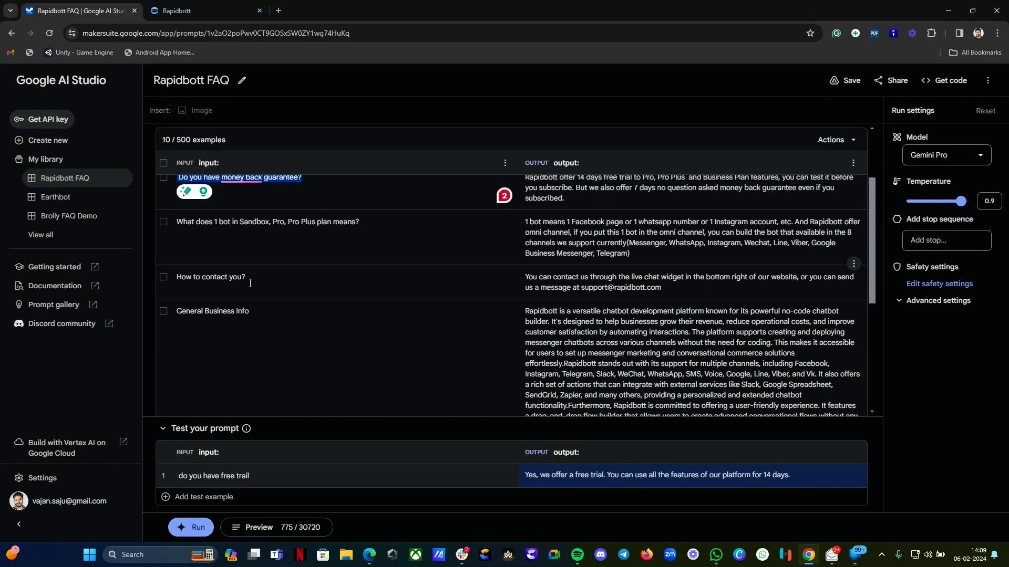
triple_click(225, 278)
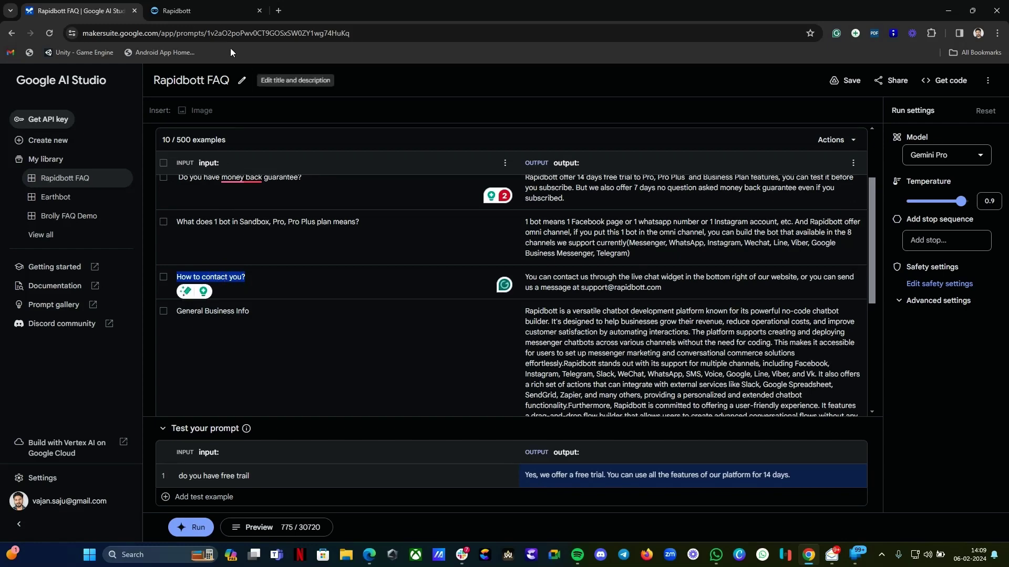
click(205, 11)
key(ctrl+v)
key(Return)
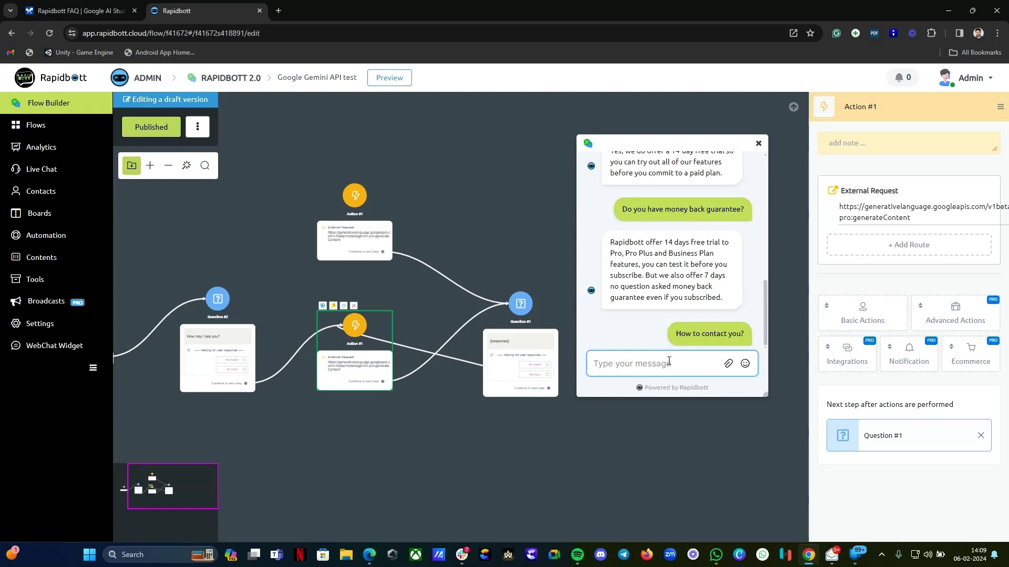
Review the bot's contact reply mentioning the live chat widget or support email.
drag(618, 297, 739, 334)
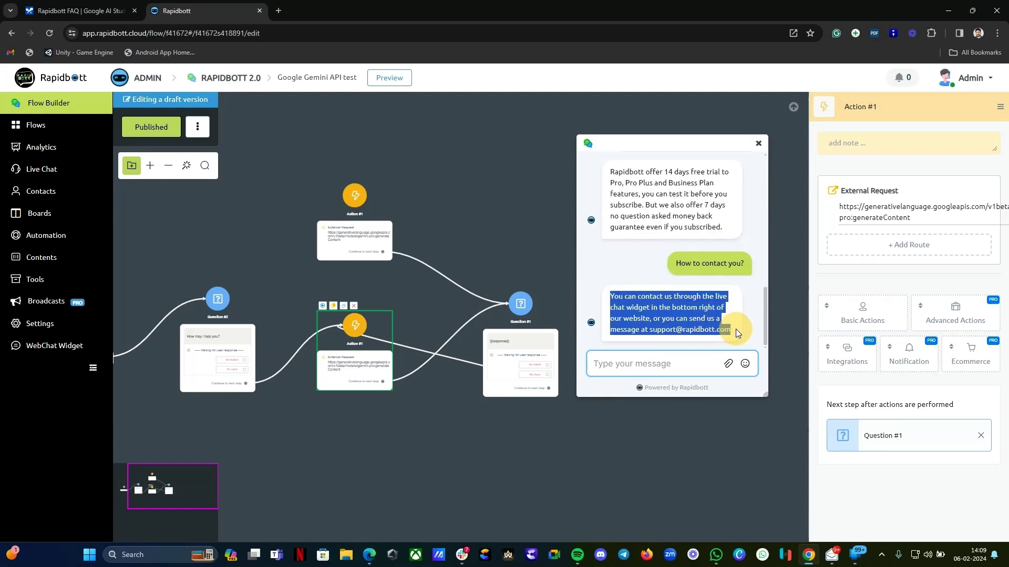
click(629, 386)
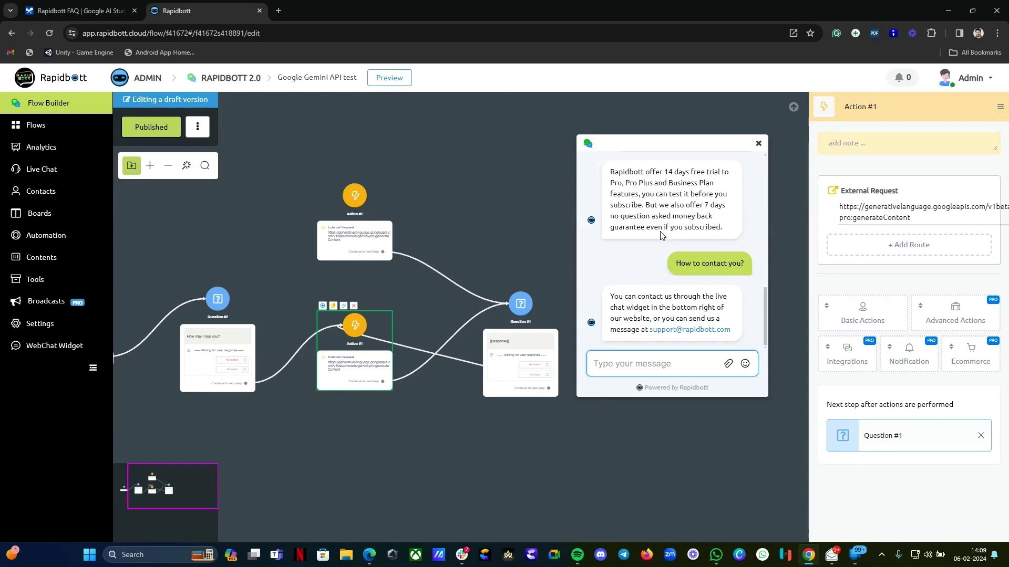
scroll(661, 235, up, 2)
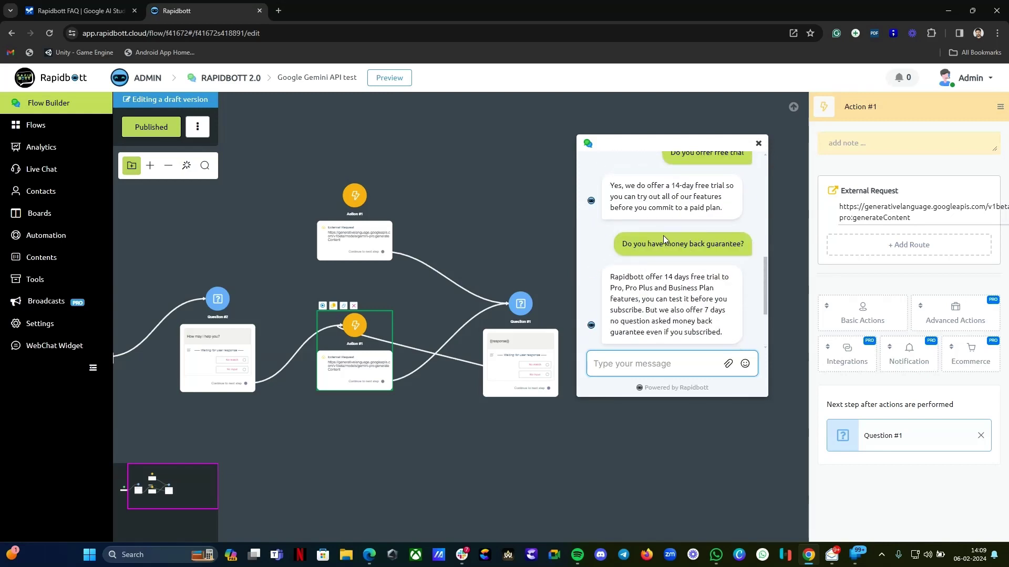
scroll(663, 236, down, 2)
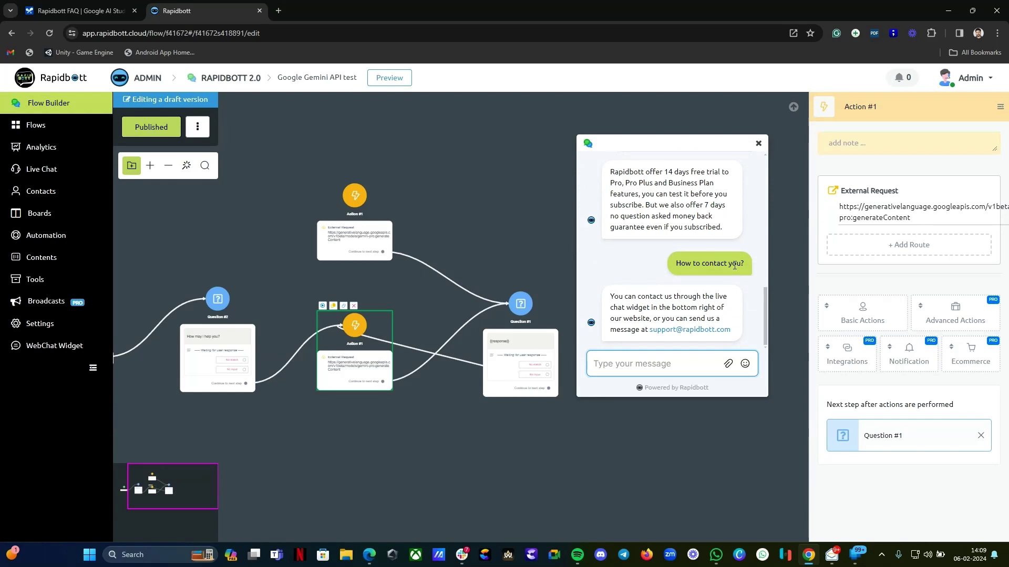
Send the gibberish message 'asdasdasd' and check the bot's polite can't-help reply.
click(671, 365)
text(asdasdasd)
key(Return)
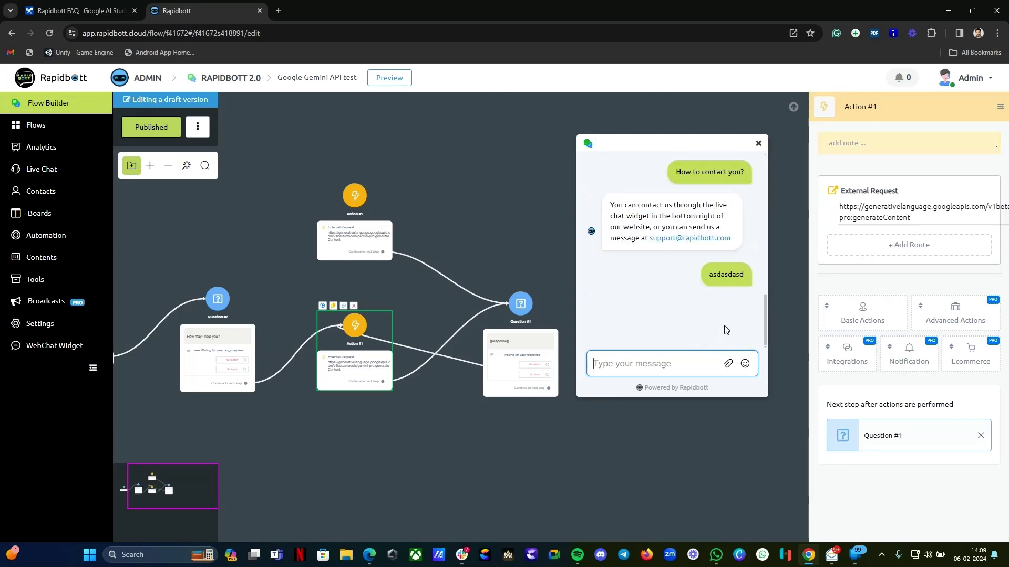
drag(608, 308, 679, 329)
Ask the bot 'Is this better than ManychaT'.
click(671, 364)
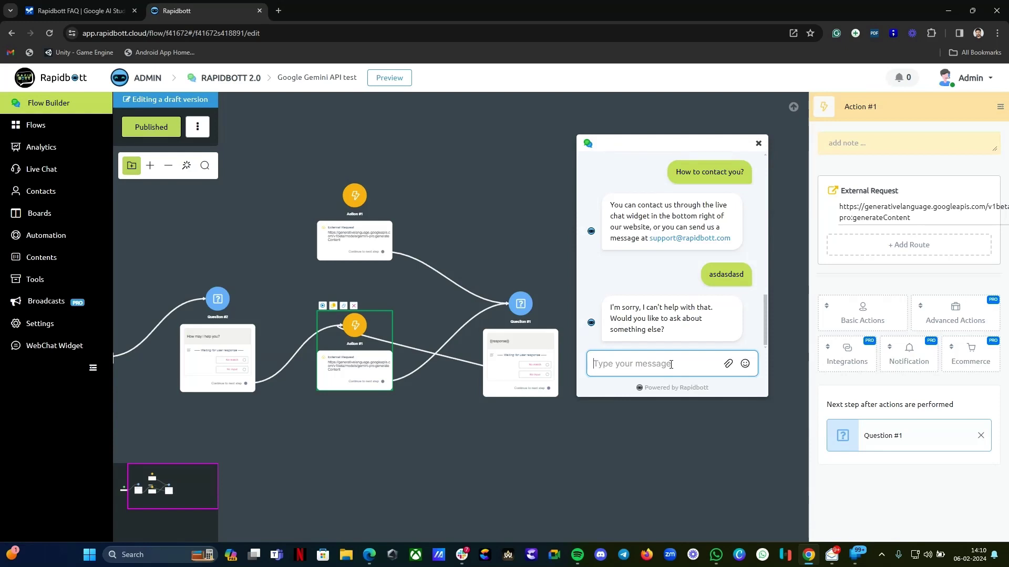
text(Is this bett)
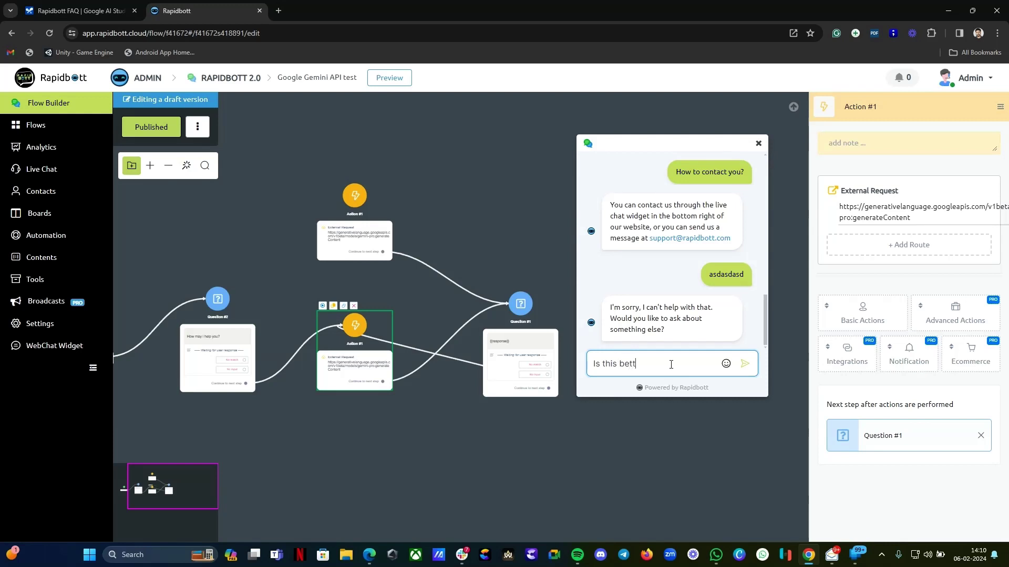
text(er than ManychaT)
key(Return)
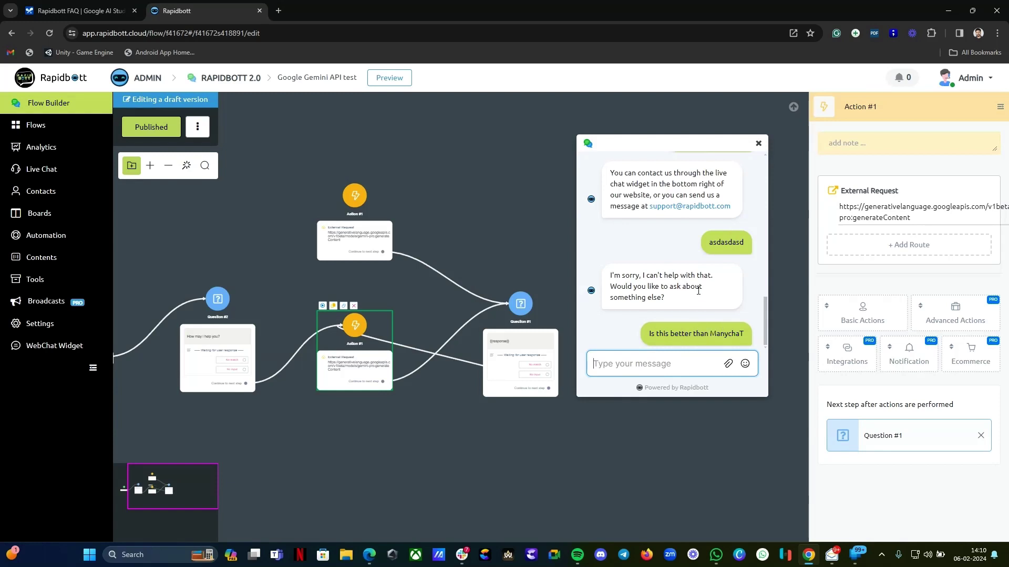
Scroll through the preview chat to read the bot's six numbered advantages, from omnichannel support to affordable pricing.
scroll(700, 294, up, 2)
scroll(701, 292, up, 10)
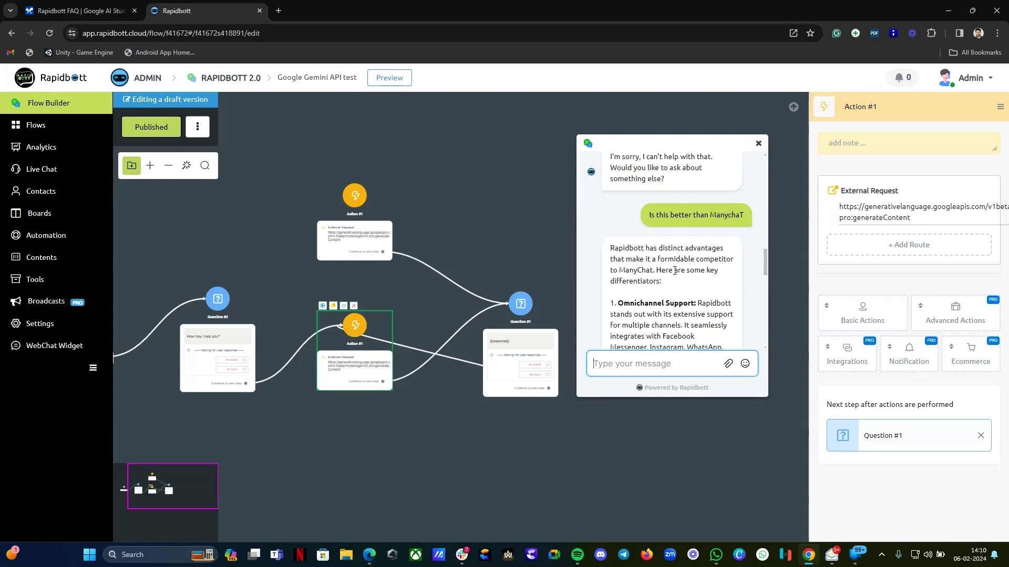
scroll(671, 270, down, 2)
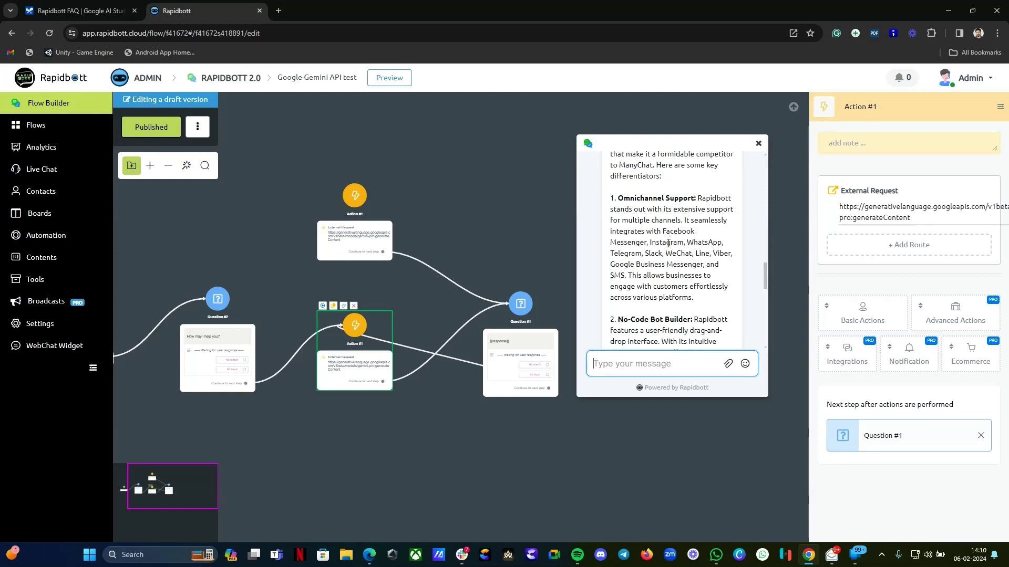
scroll(668, 243, down, 3)
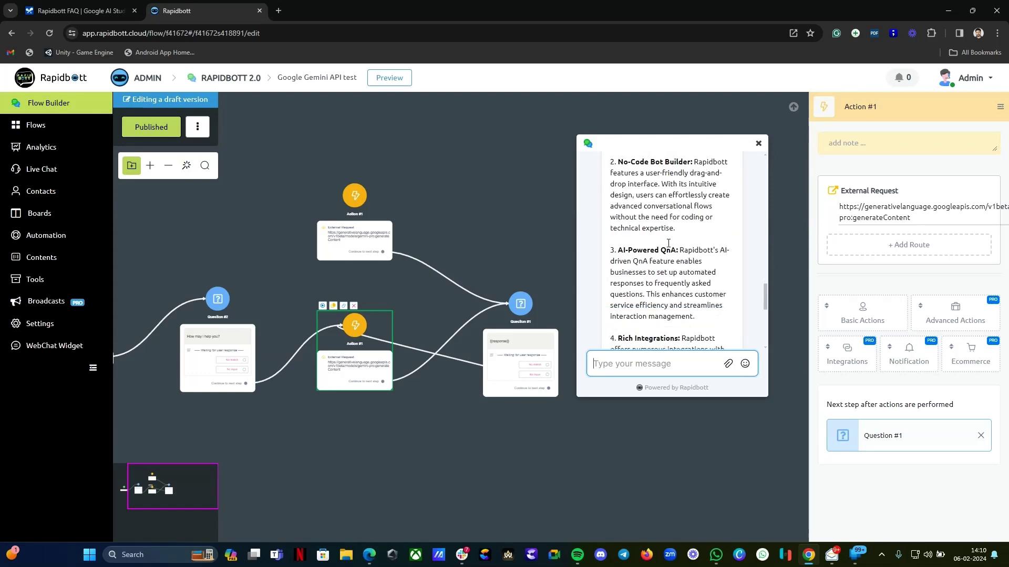
scroll(668, 243, down, 3)
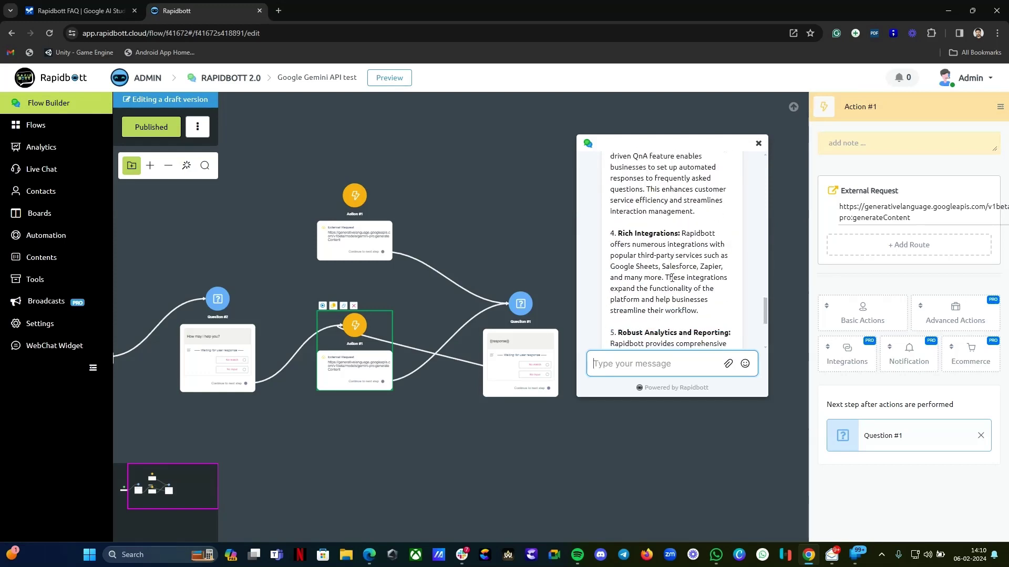
scroll(672, 278, down, 2)
scroll(672, 278, down, 1)
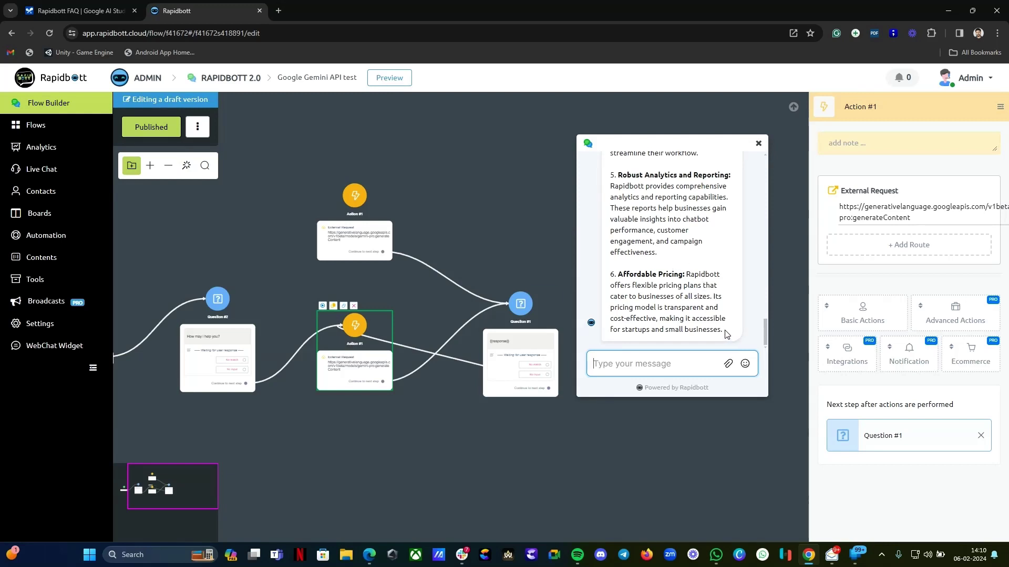
scroll(718, 316, up, 2)
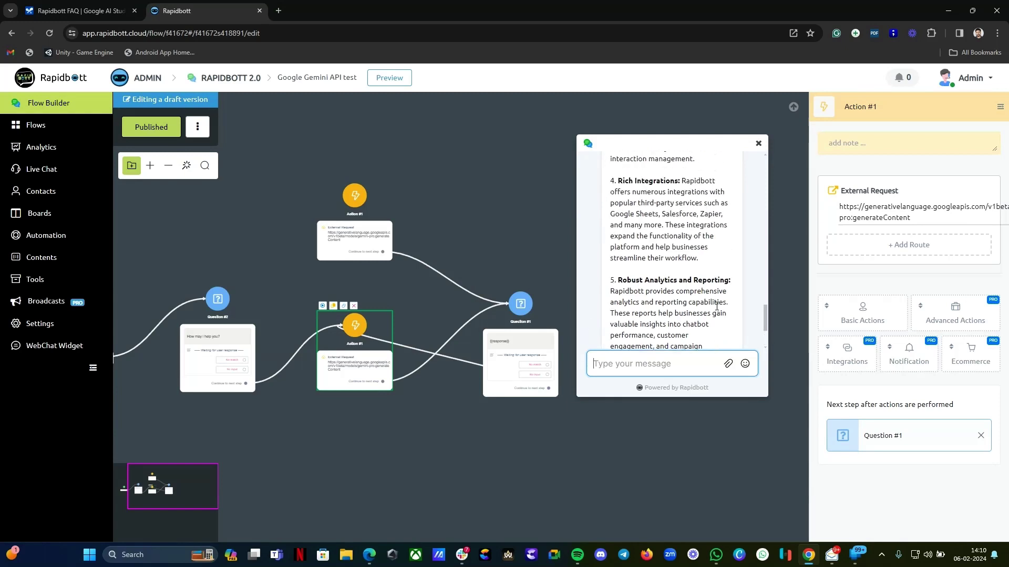
scroll(703, 271, up, 2)
scroll(693, 252, up, 2)
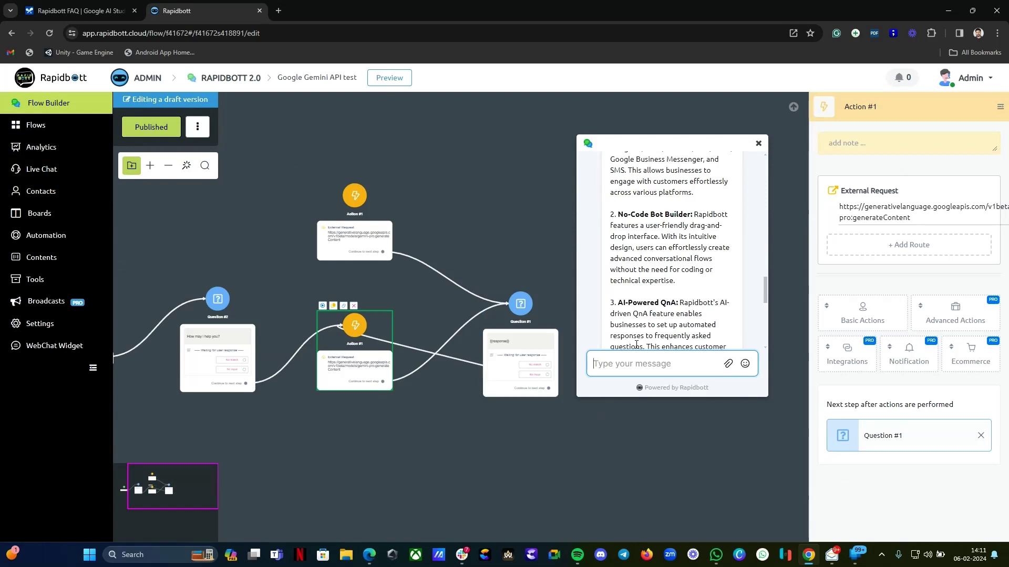
scroll(661, 307, up, 5)
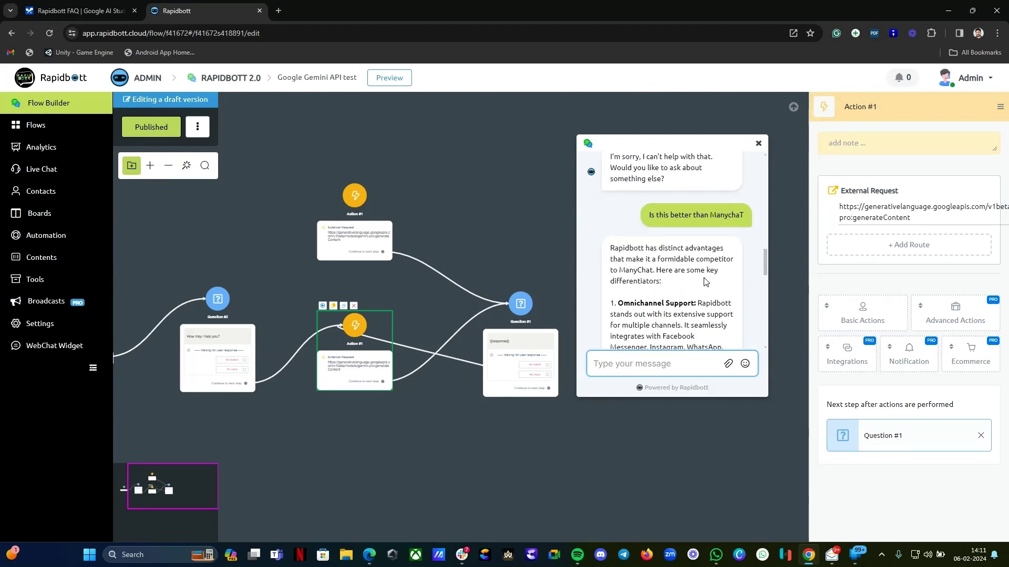
scroll(704, 281, down, 10)
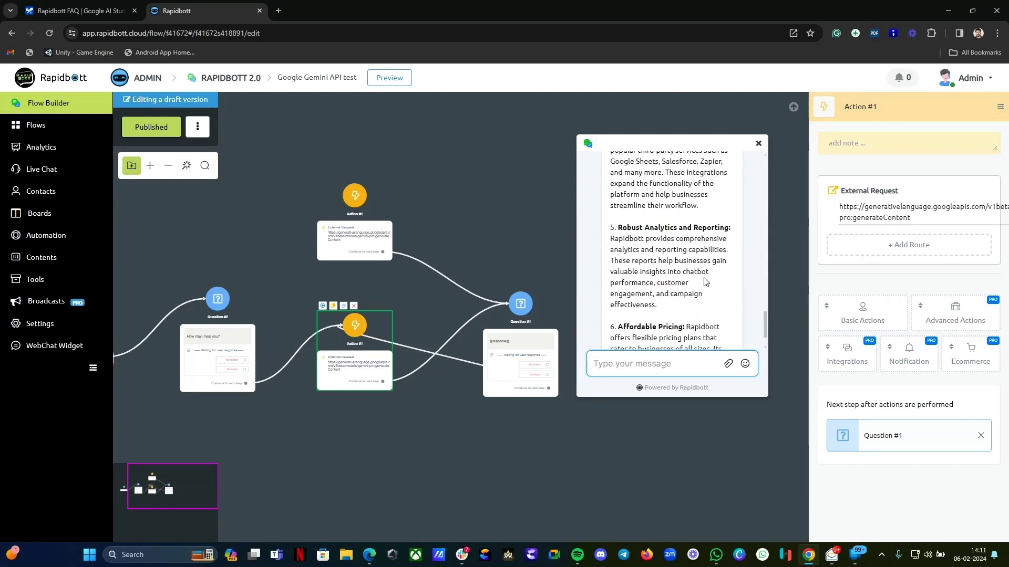